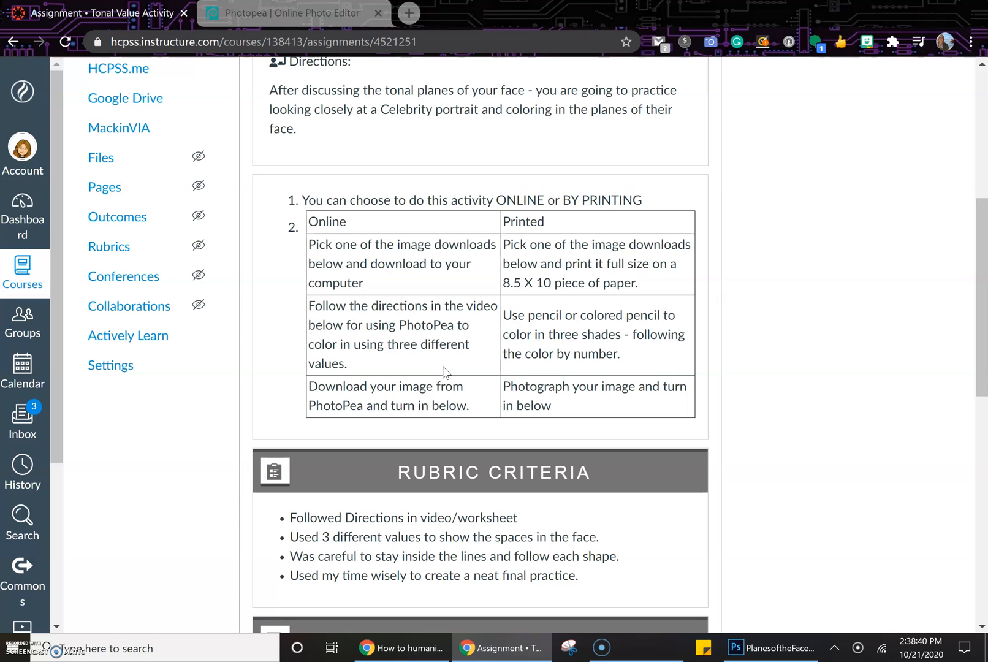
- Download the Harry Potter worksheet image from the assignment's Image Downloads section
{"action": "scroll", "coordinate": [441, 360], "scroll_direction": "down", "scroll_amount": 10}
{"action": "scroll", "coordinate": [409, 435], "scroll_direction": "up", "scroll_amount": 2}
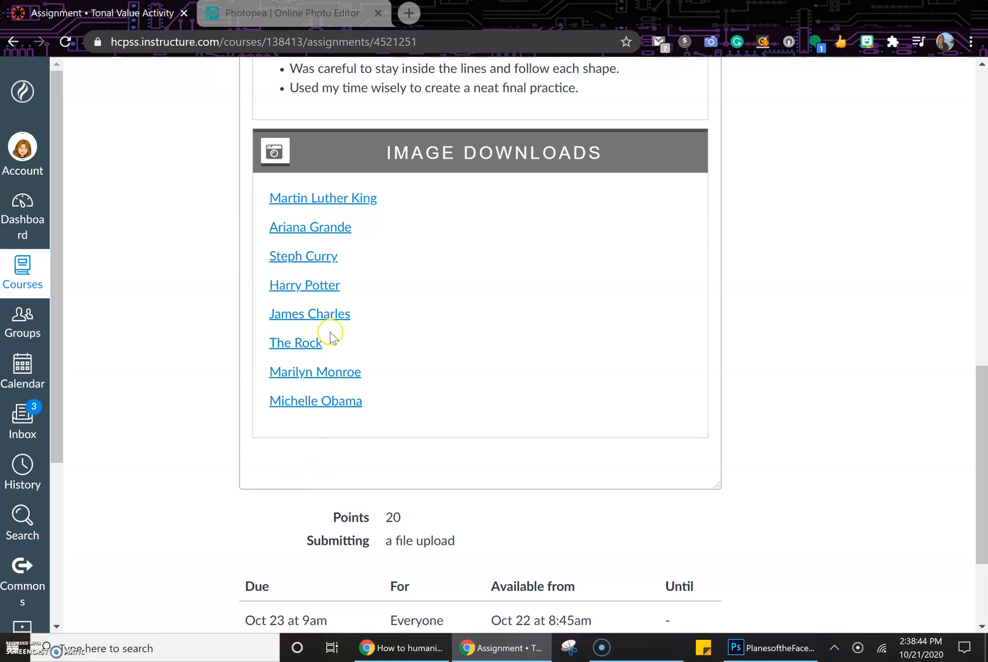
{"action": "left_click", "coordinate": [326, 288]}
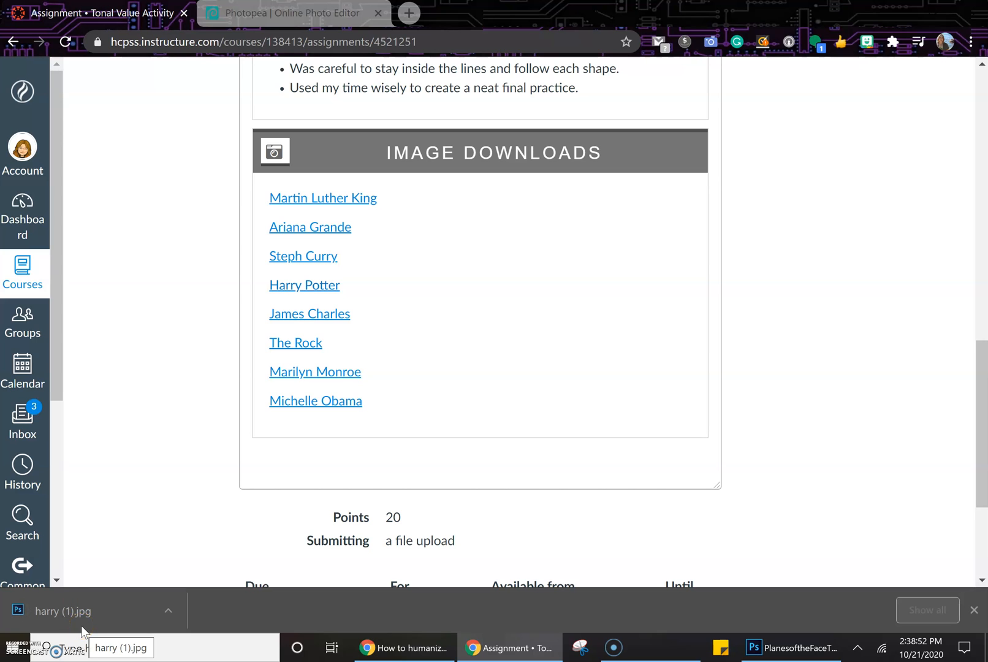
- Switch to Photopea, open harry (1).jpg from the Downloads folder, and dismiss the browser's download bar
{"action": "scroll", "coordinate": [448, 260], "scroll_direction": "up", "scroll_amount": 12}
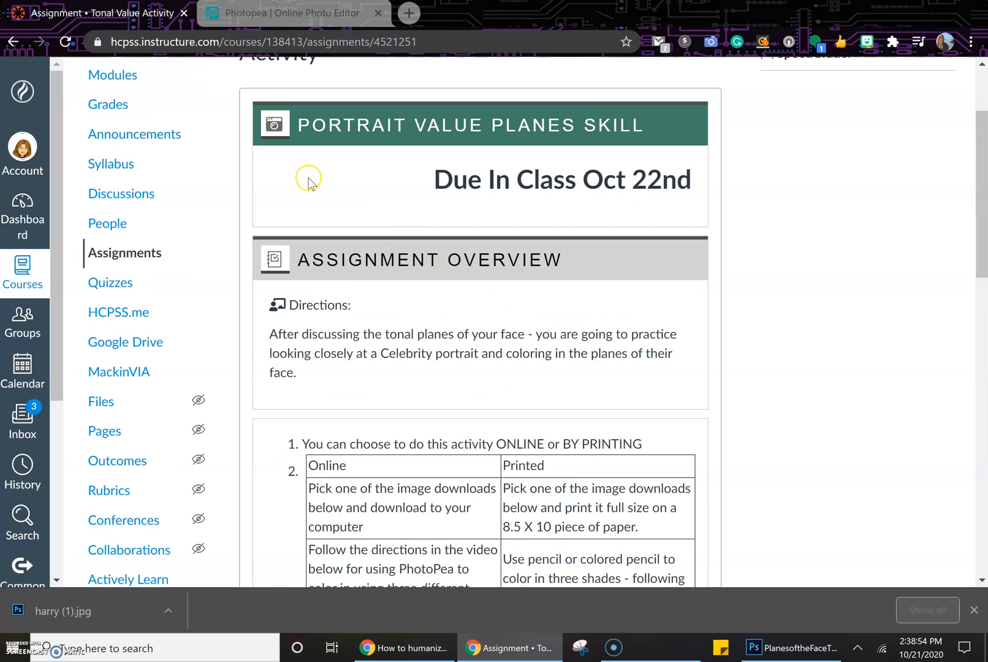
{"action": "left_click", "coordinate": [283, 12]}
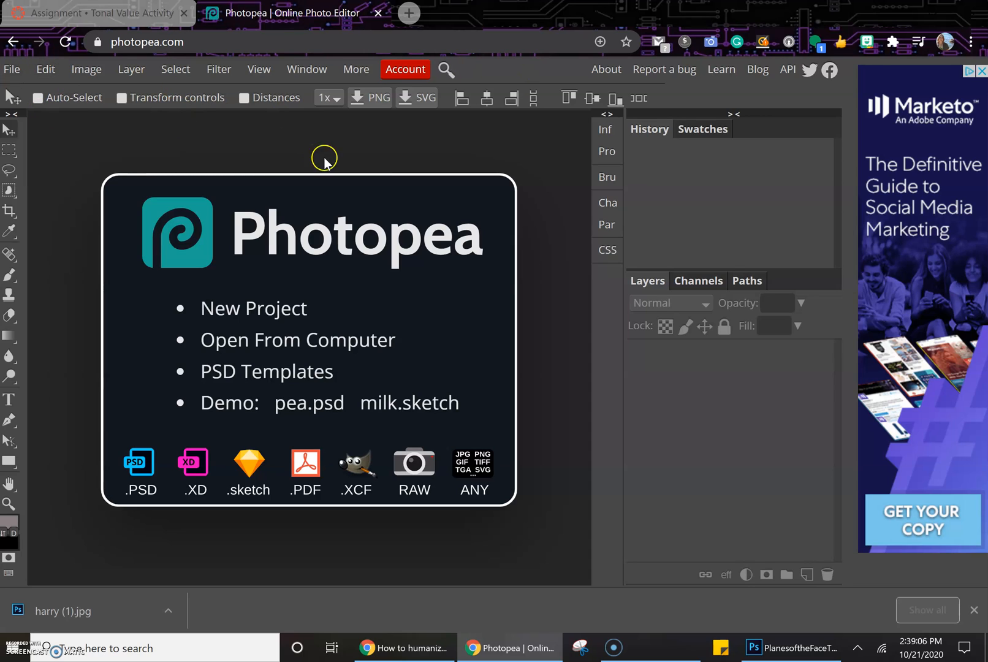
{"action": "left_click", "coordinate": [12, 70]}
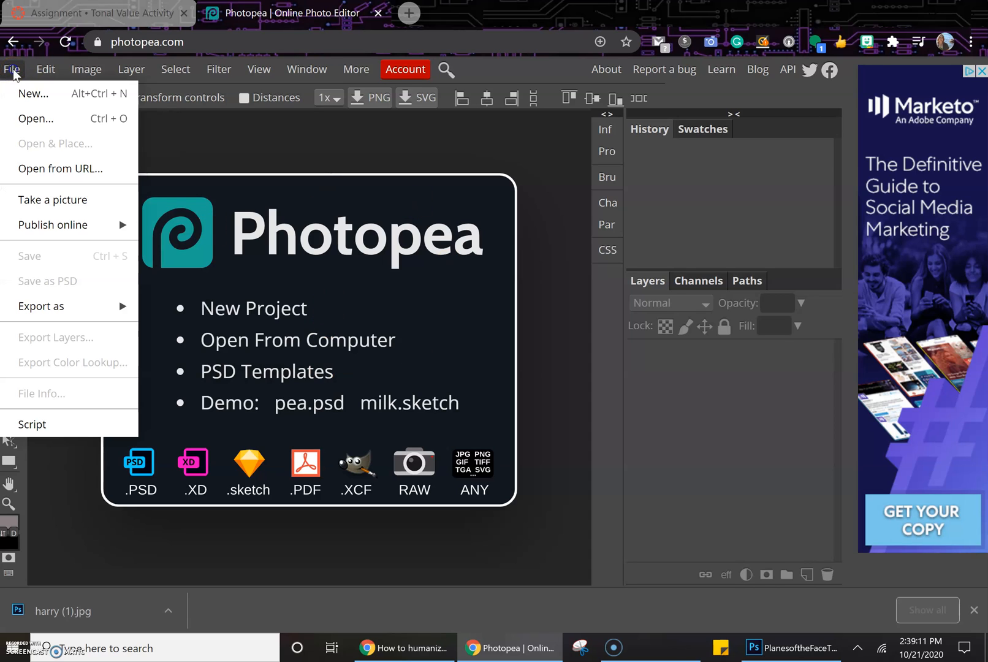
{"action": "left_click", "coordinate": [59, 122]}
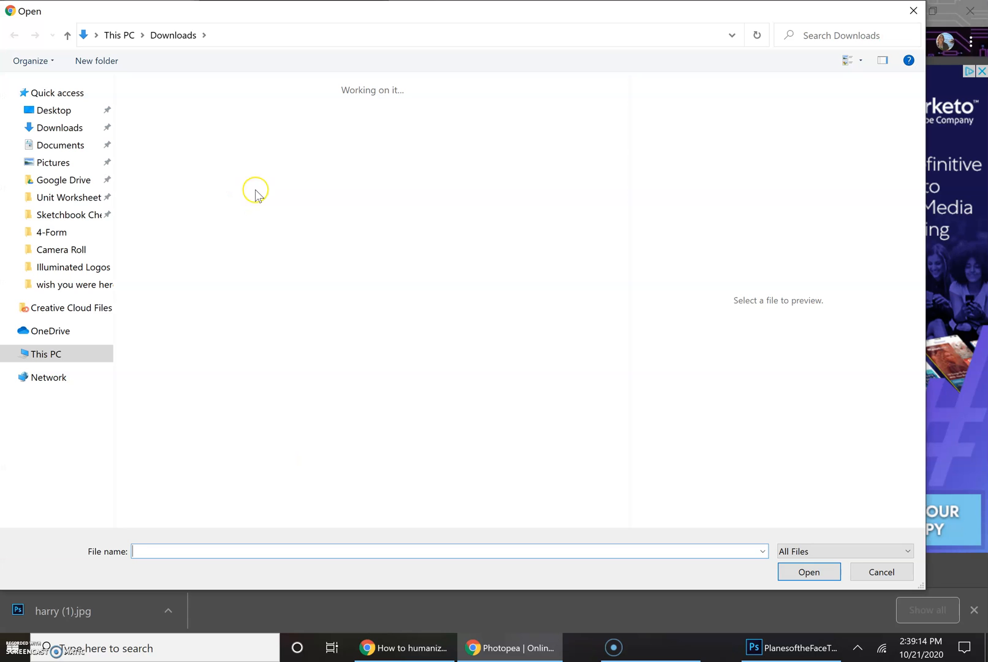
{"action": "left_click", "coordinate": [73, 129]}
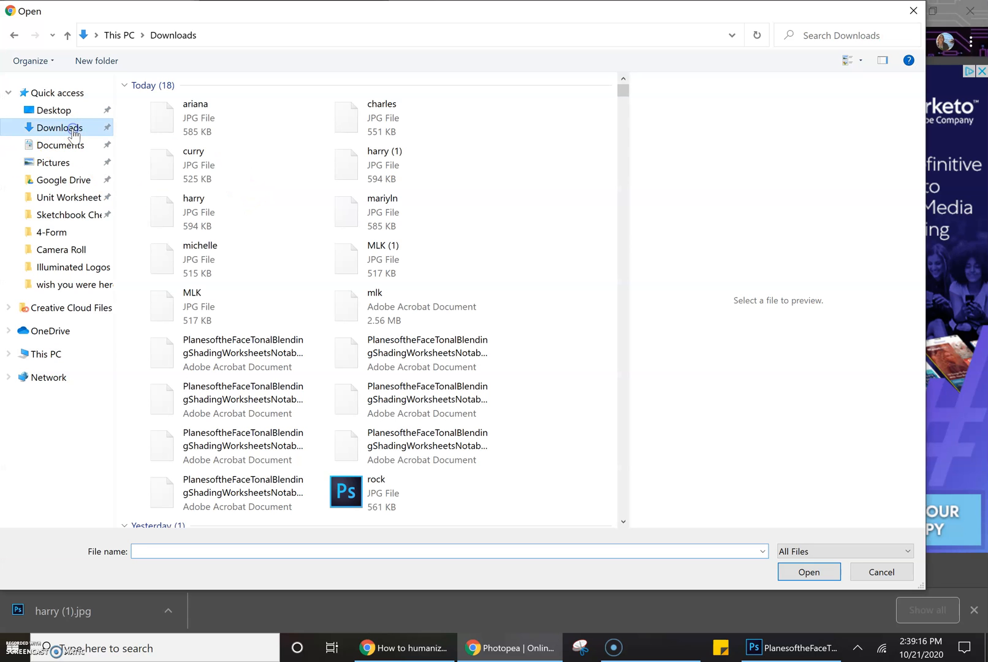
{"action": "left_click", "coordinate": [211, 127]}
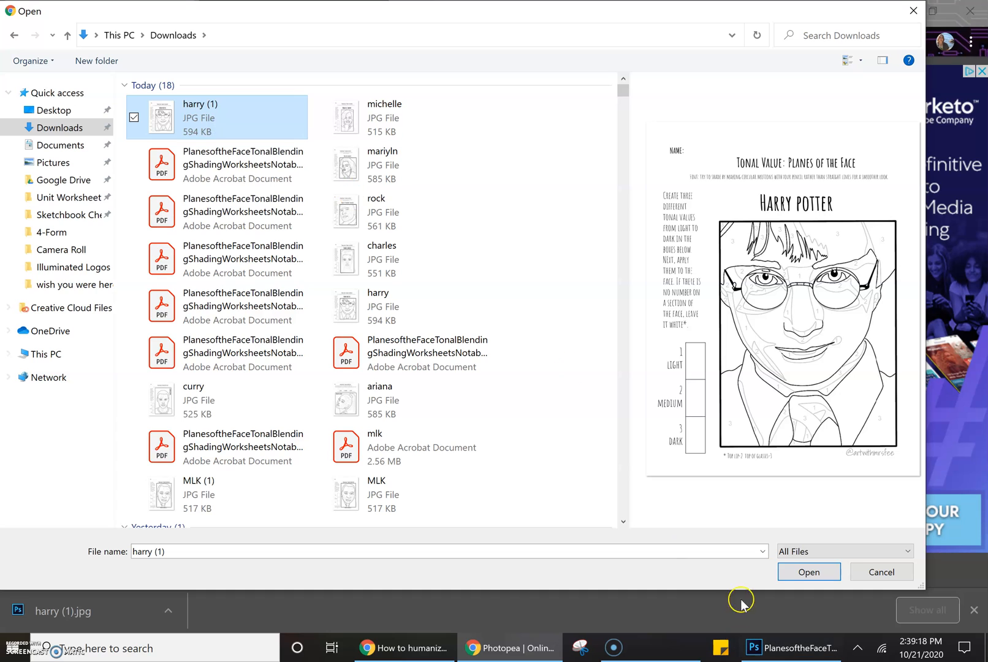
{"action": "left_click", "coordinate": [810, 572]}
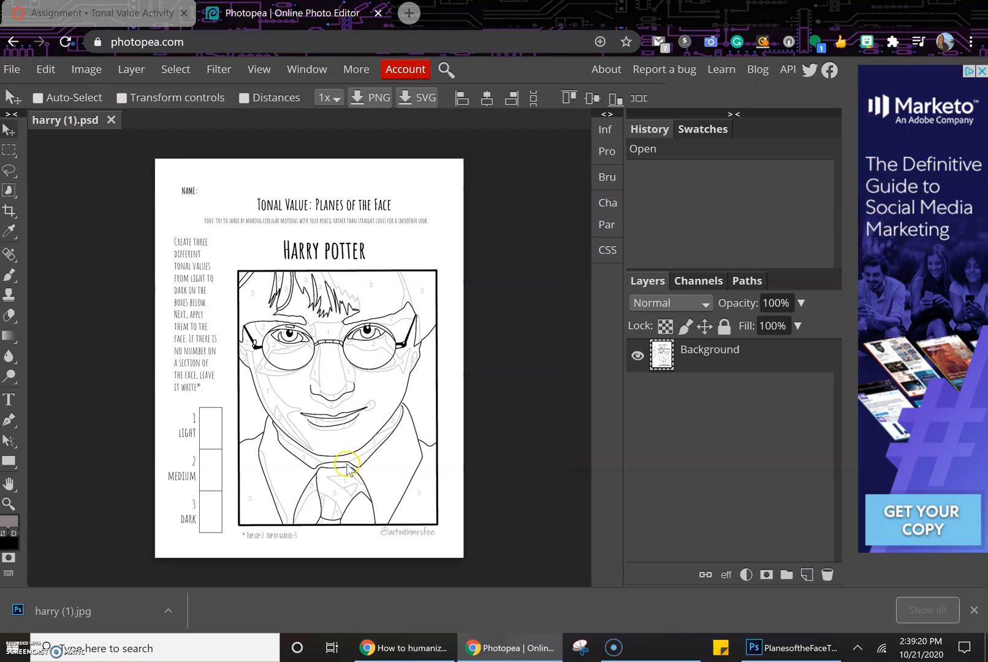
{"action": "left_click", "coordinate": [975, 612]}
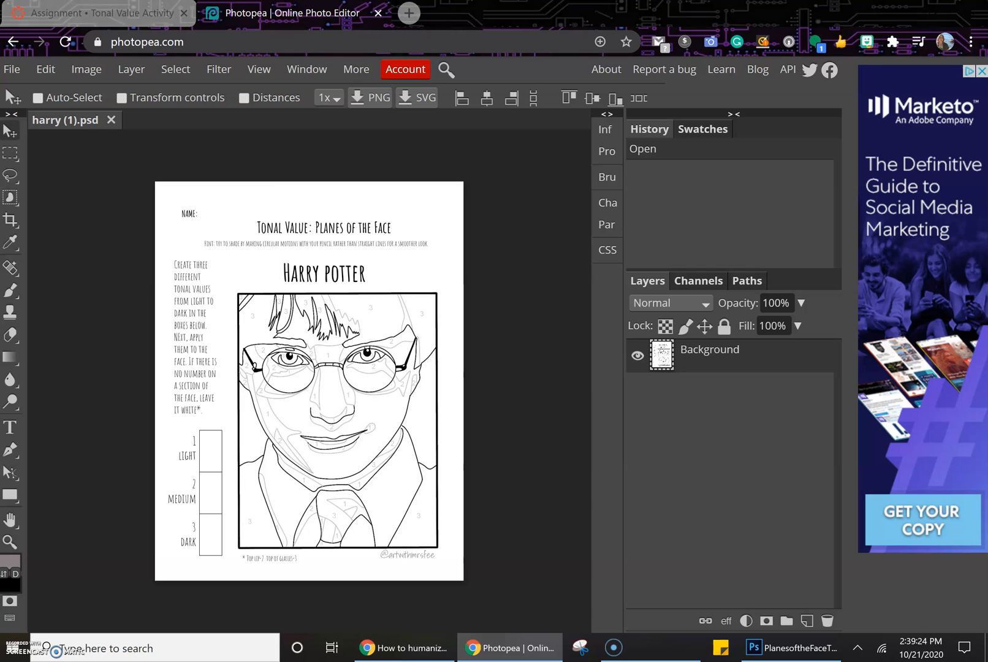
{"action": "left_click", "coordinate": [259, 68]}
{"action": "left_click", "coordinate": [281, 93]}
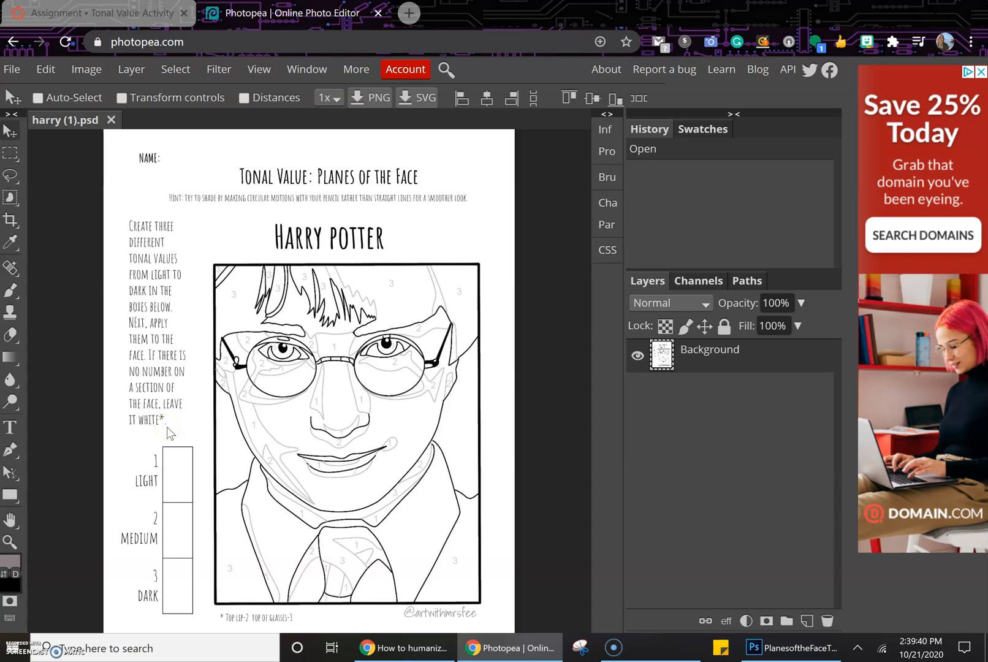
{"action": "left_click", "coordinate": [12, 562]}
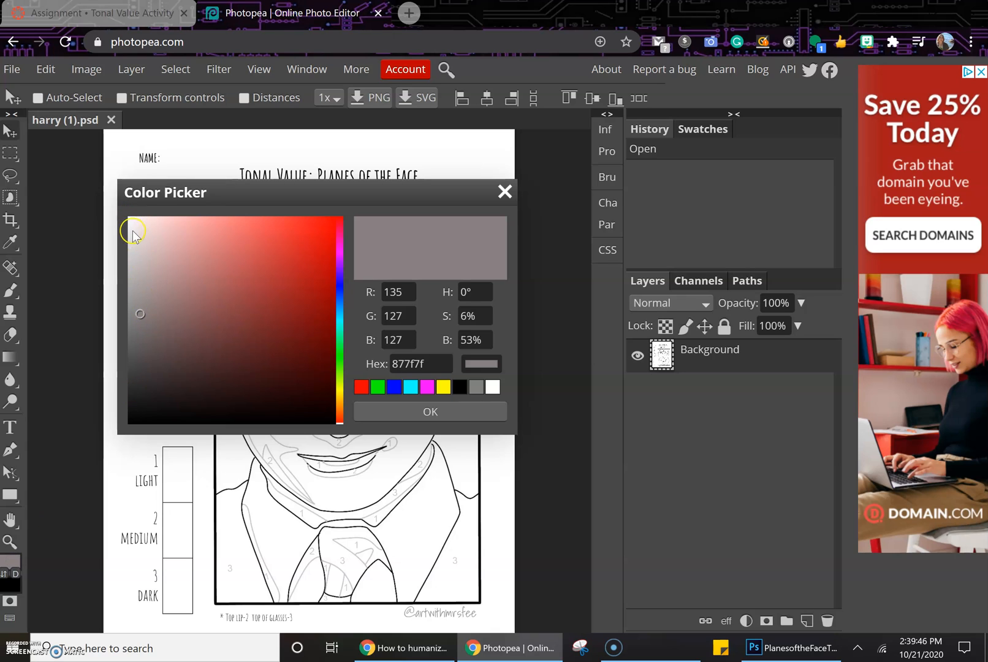
{"action": "left_click", "coordinate": [128, 250]}
{"action": "left_click_drag", "start_coordinate": [135, 319], "coordinate": [129, 422]}
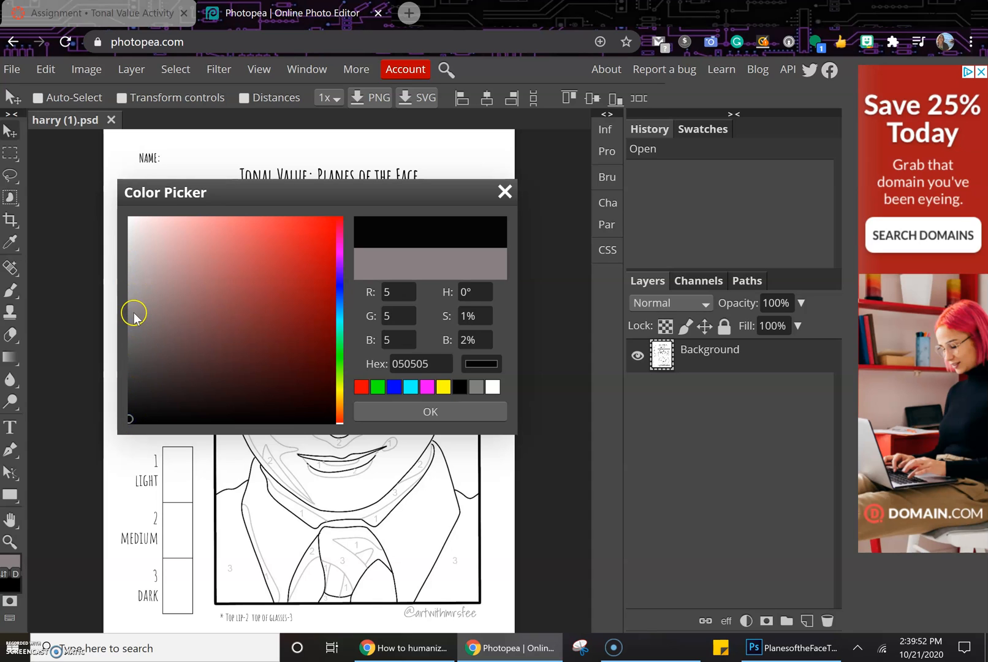
{"action": "left_click", "coordinate": [130, 367]}
{"action": "left_click", "coordinate": [128, 369]}
{"action": "left_click", "coordinate": [128, 378]}
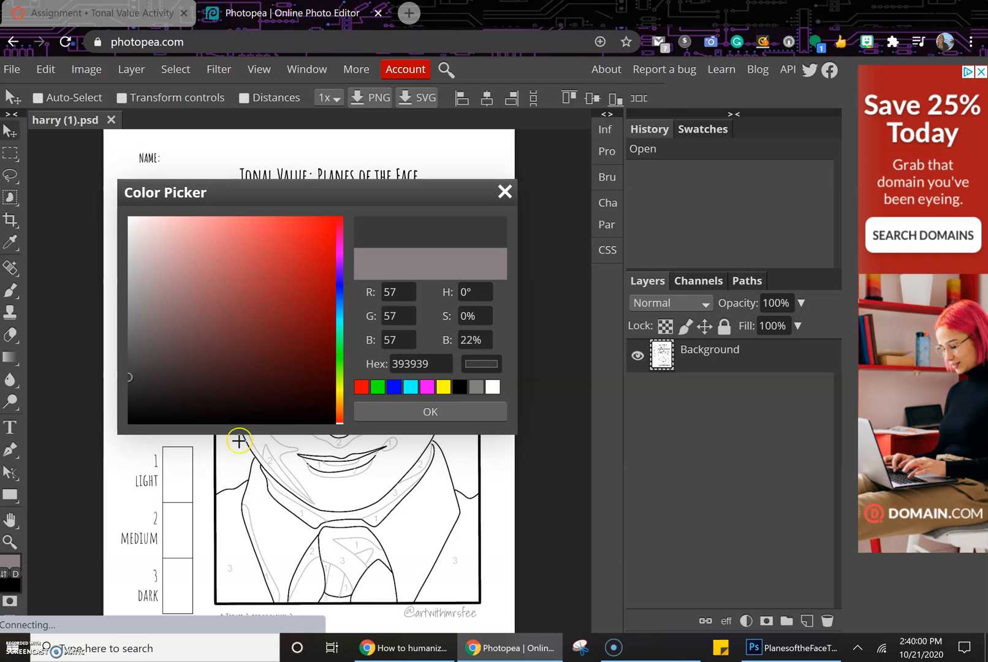
{"action": "left_click", "coordinate": [341, 254]}
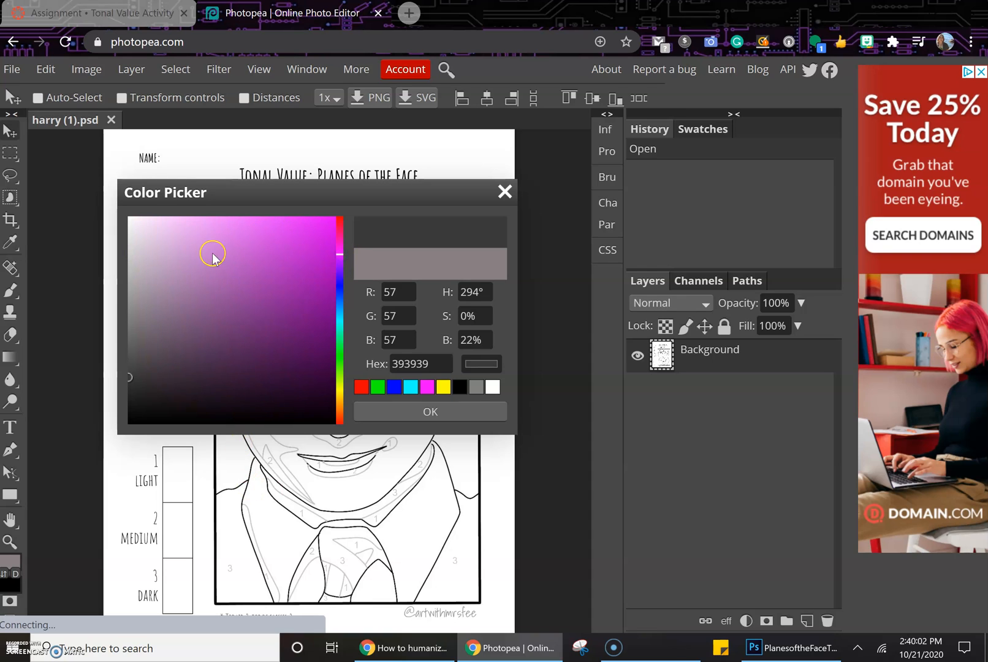
{"action": "left_click", "coordinate": [225, 238]}
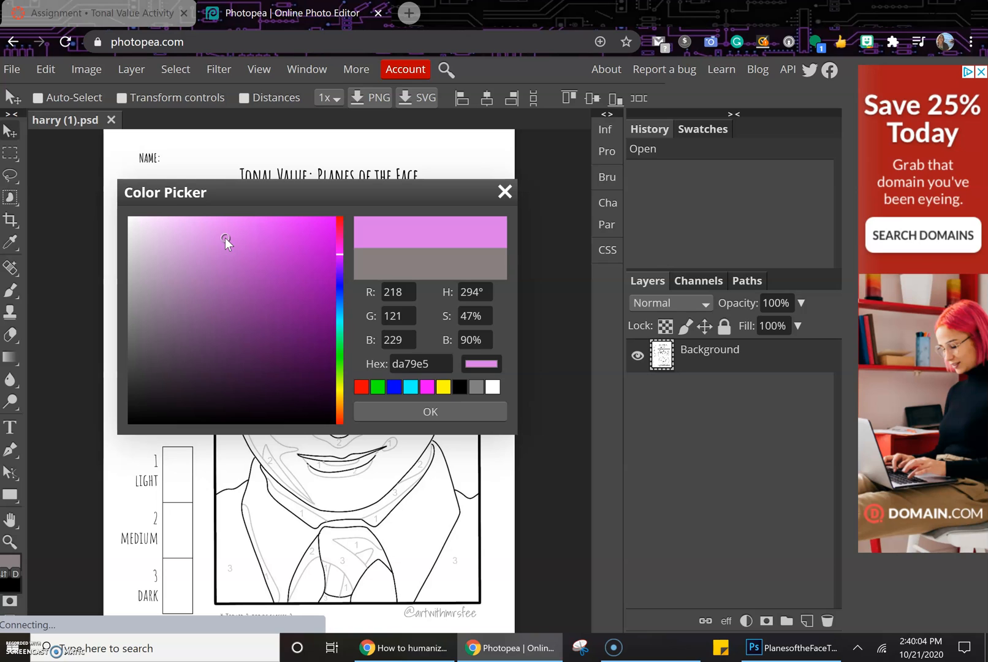
{"action": "left_click_drag", "start_coordinate": [225, 238], "coordinate": [229, 232]}
{"action": "left_click", "coordinate": [505, 192]}
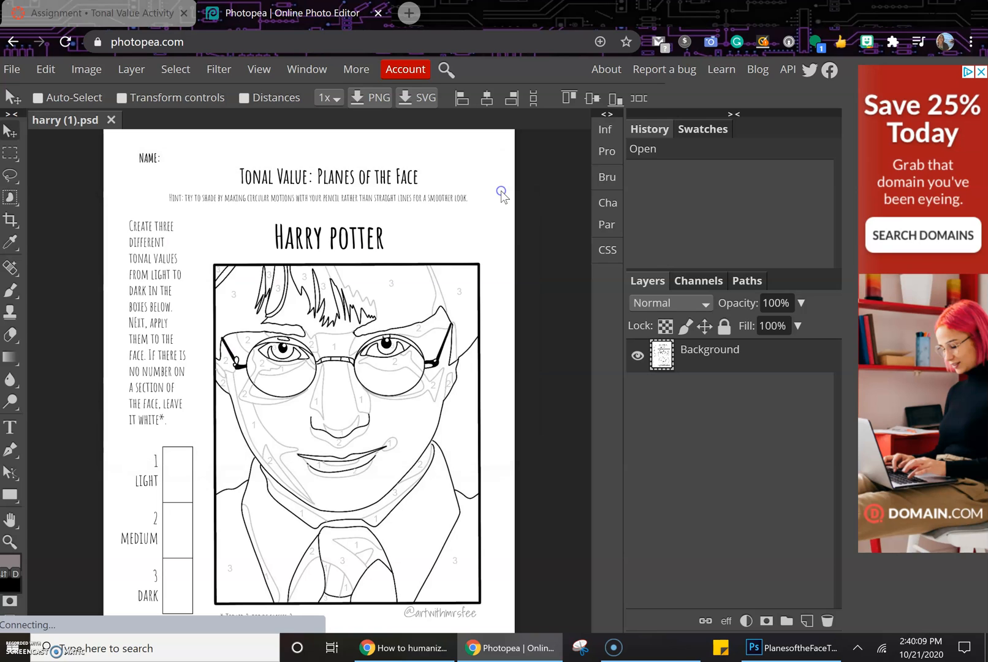
- Set the foreground color to a light pinkish purple, hex de77e5
{"action": "left_click", "coordinate": [14, 560]}
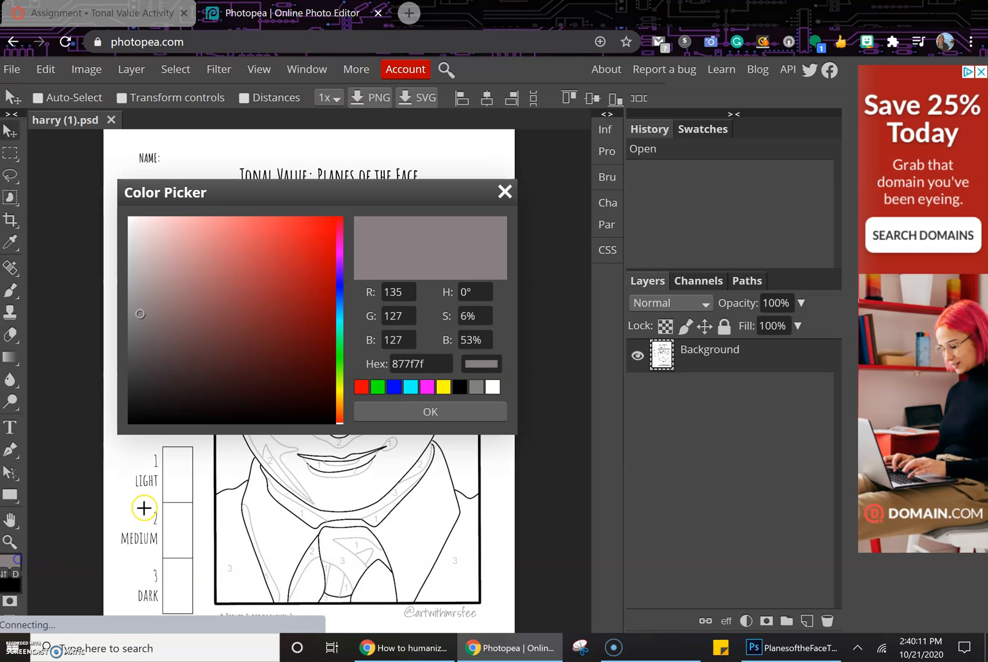
{"action": "left_click", "coordinate": [339, 254]}
{"action": "left_click", "coordinate": [227, 237]}
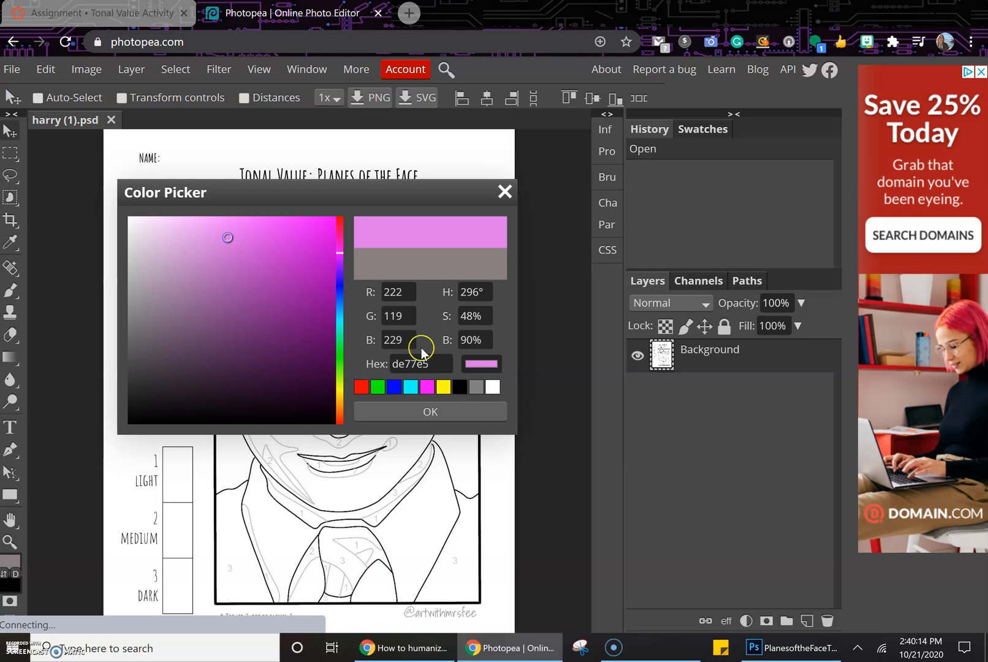
{"action": "left_click", "coordinate": [430, 410]}
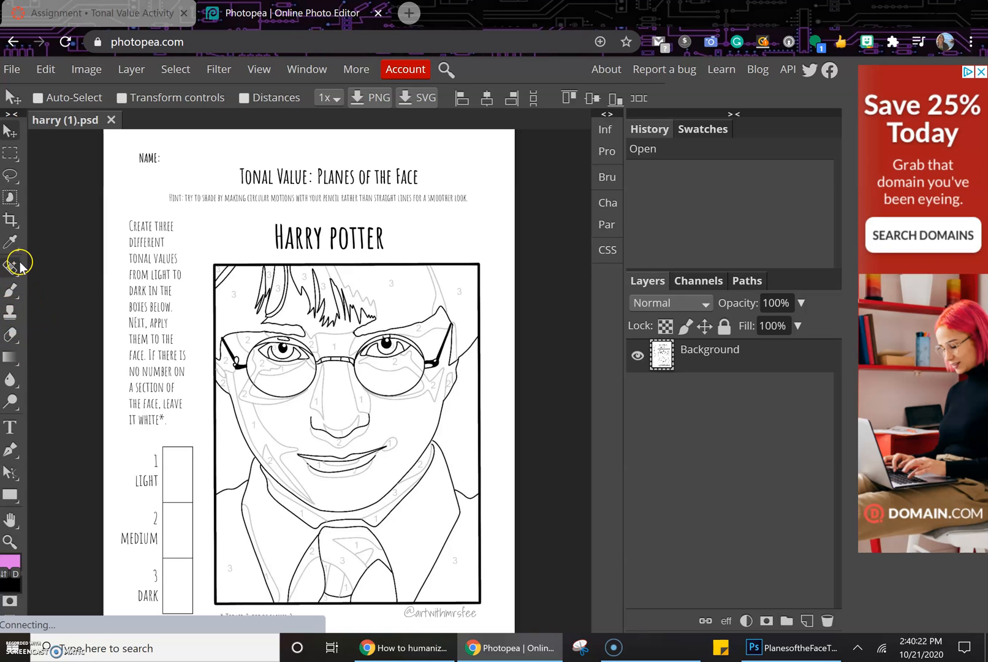
- Fill the "1 Light" box of the value scale with the foreground color using the Paint Bucket Tool
{"action": "left_click", "coordinate": [14, 365]}
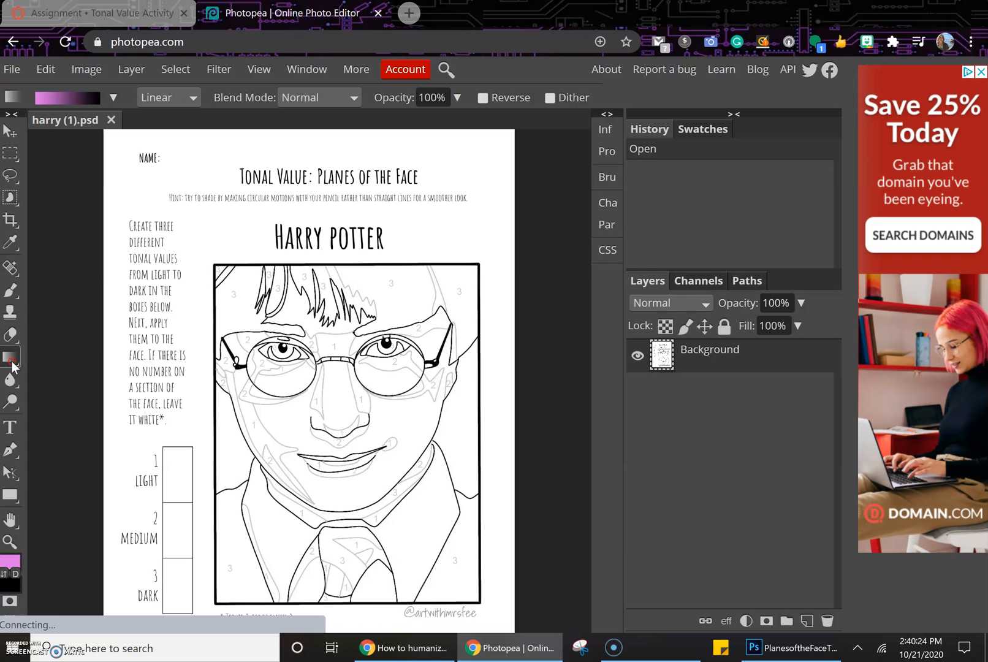
{"action": "left_click", "coordinate": [13, 366]}
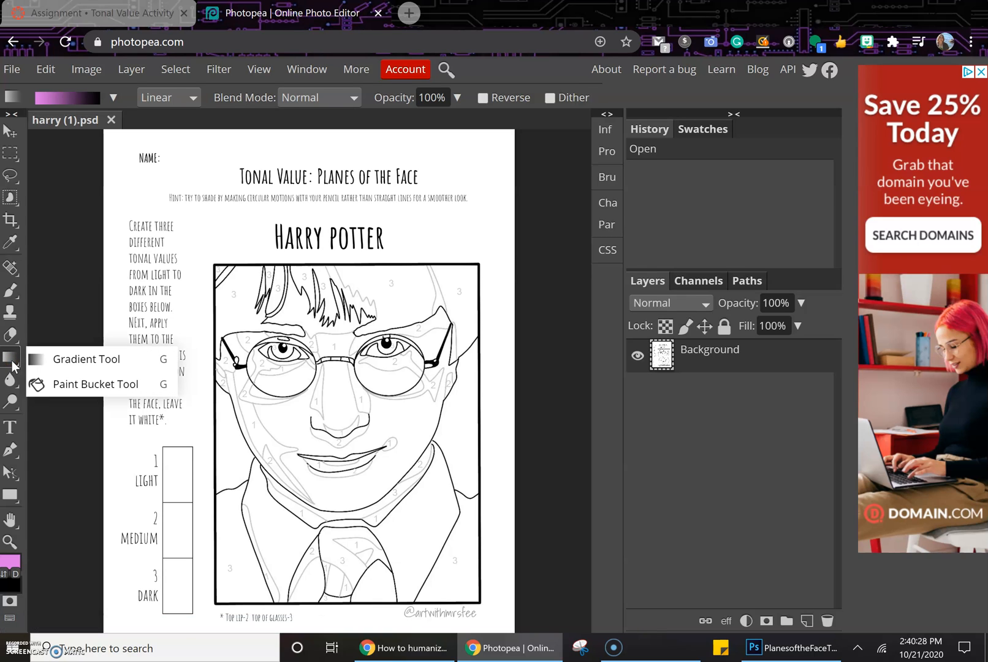
{"action": "left_click", "coordinate": [95, 385]}
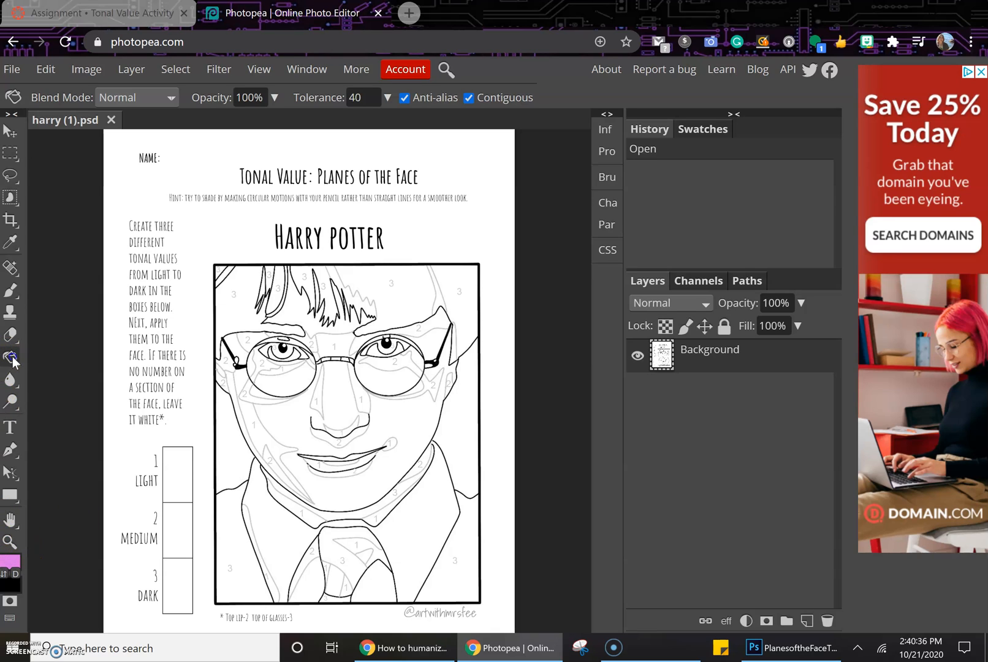
{"action": "left_click", "coordinate": [175, 468]}
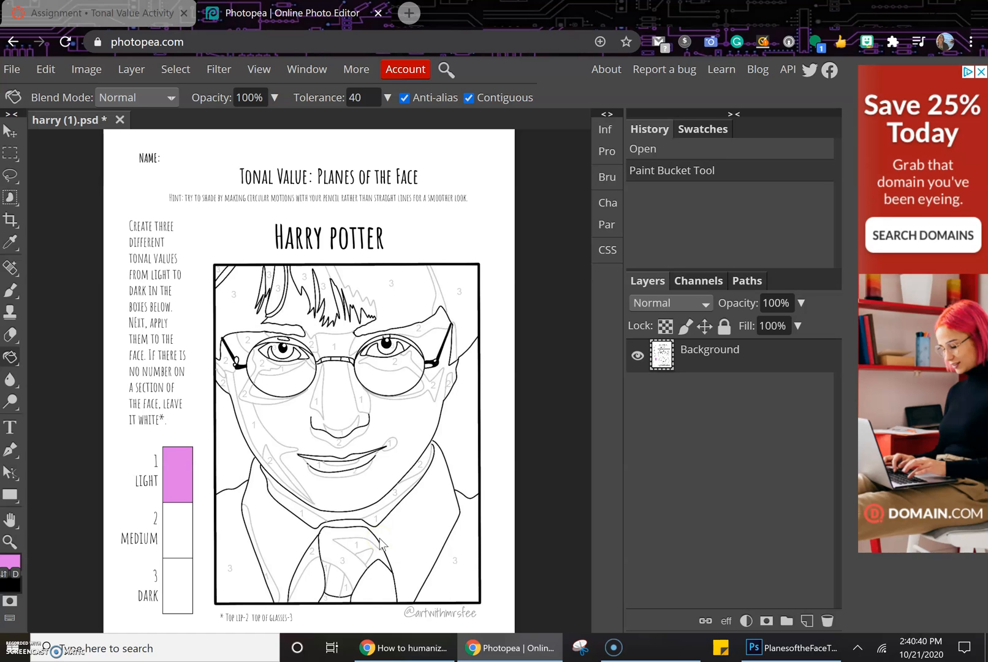
{"action": "scroll", "coordinate": [338, 355], "scroll_direction": "up", "scroll_amount": 3}
{"action": "left_click_drag", "start_coordinate": [338, 355], "coordinate": [438, 425]}
{"action": "scroll", "coordinate": [438, 424], "scroll_direction": "down", "scroll_amount": 2}
{"action": "scroll", "coordinate": [456, 413], "scroll_direction": "up", "scroll_amount": 2}
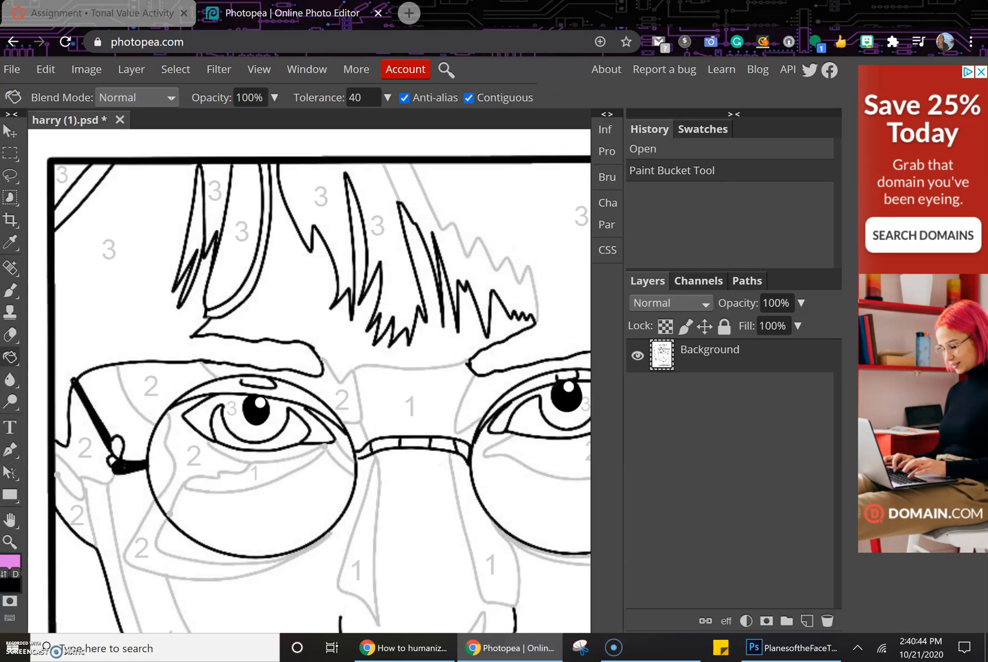
{"action": "left_click", "coordinate": [426, 352]}
{"action": "left_click", "coordinate": [258, 69]}
{"action": "left_click", "coordinate": [257, 69]}
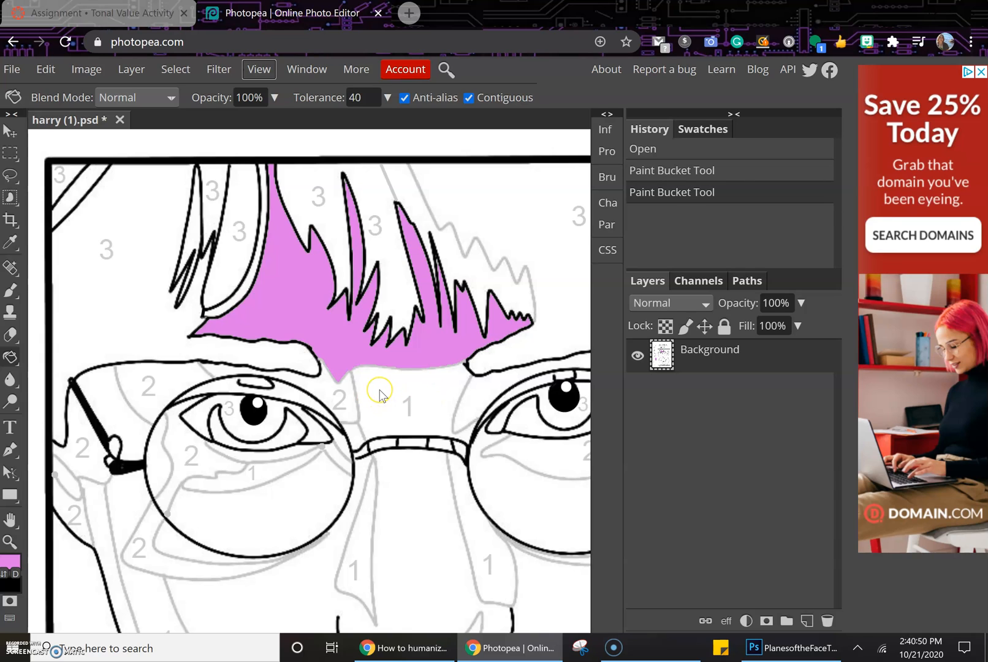
{"action": "key", "text": "ctrl+z"}
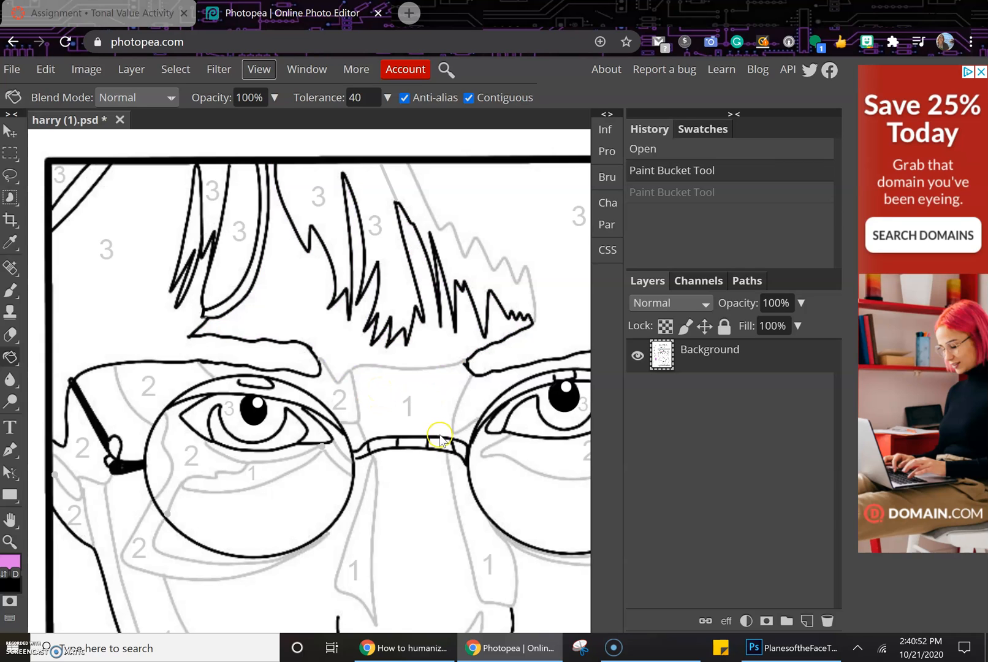
- Fill the number 1 areas between the eyebrows, along both sides of the nose, and under the left eye with the light purple
{"action": "left_click", "coordinate": [393, 410]}
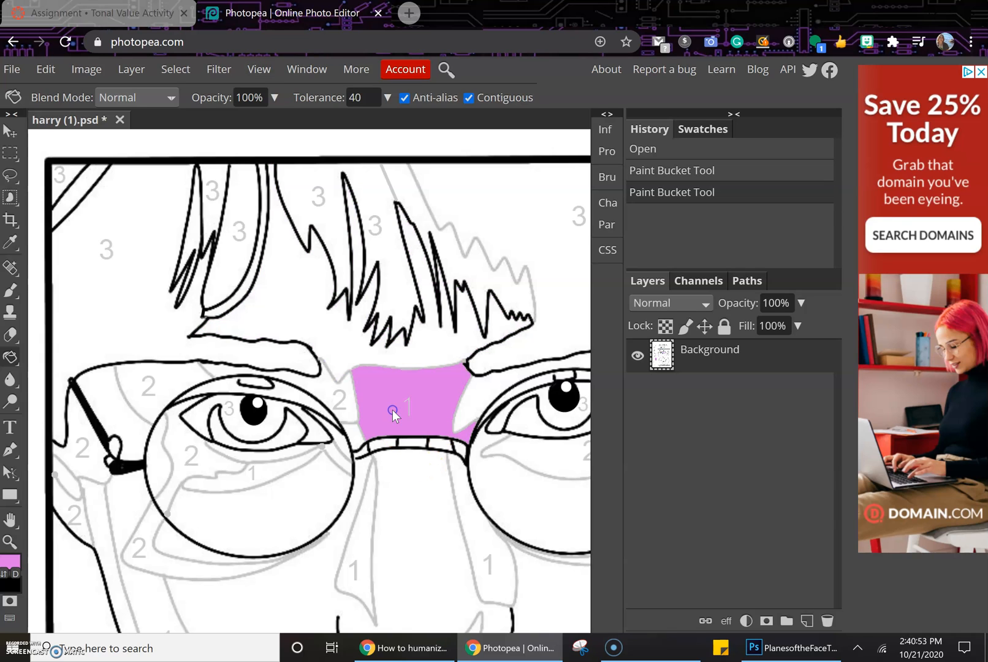
{"action": "left_click", "coordinate": [362, 524]}
{"action": "left_click", "coordinate": [481, 537]}
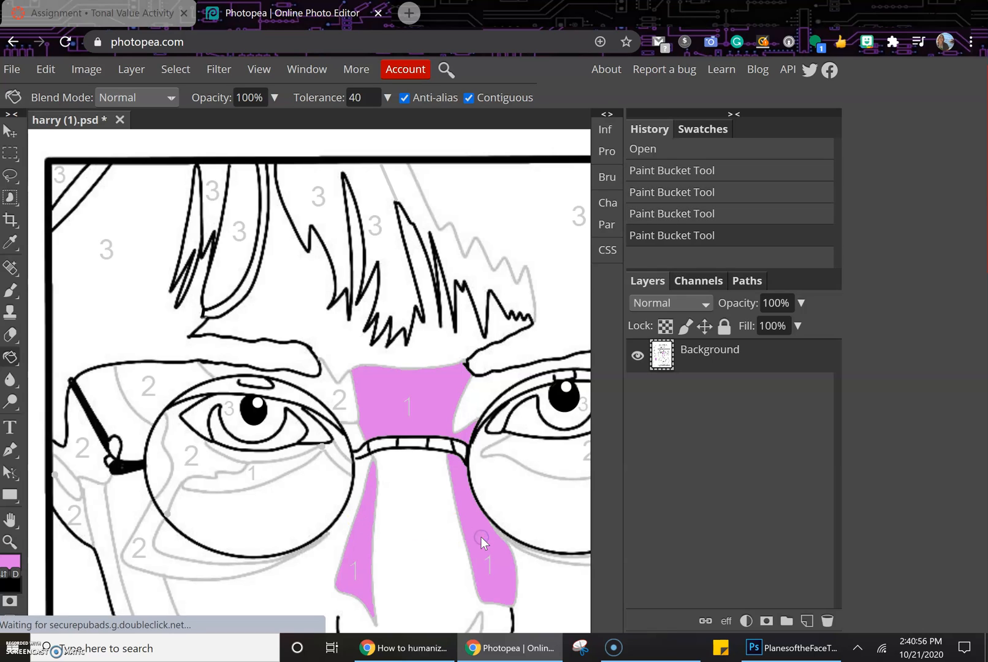
{"action": "left_click", "coordinate": [239, 482]}
- Fill the neck band below the jaw, the underside of the nose tip, and the left cheek plane with the light purple
{"action": "key", "text": "ctrl+minus"}
{"action": "scroll", "coordinate": [367, 398], "scroll_direction": "down", "scroll_amount": 1}
{"action": "scroll", "coordinate": [368, 399], "scroll_direction": "right", "scroll_amount": 1}
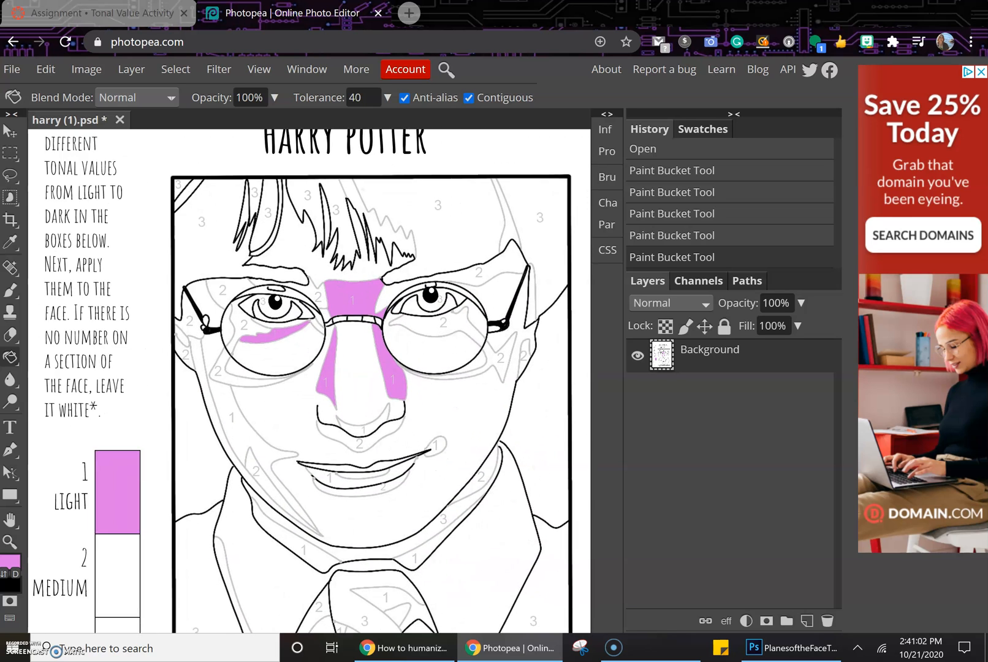
{"action": "left_click", "coordinate": [423, 512]}
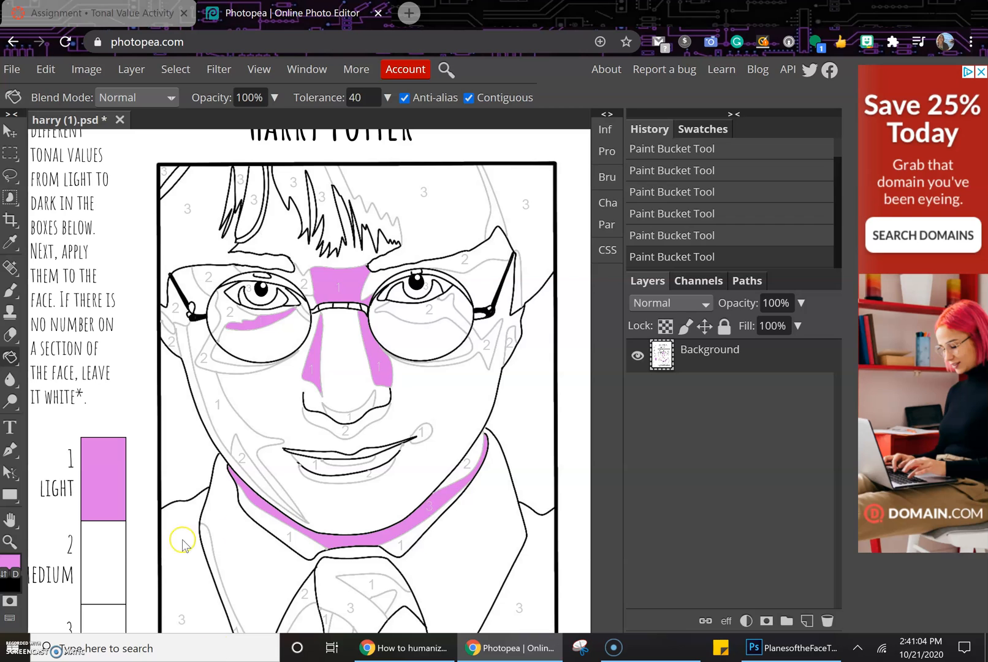
{"action": "left_click", "coordinate": [363, 409]}
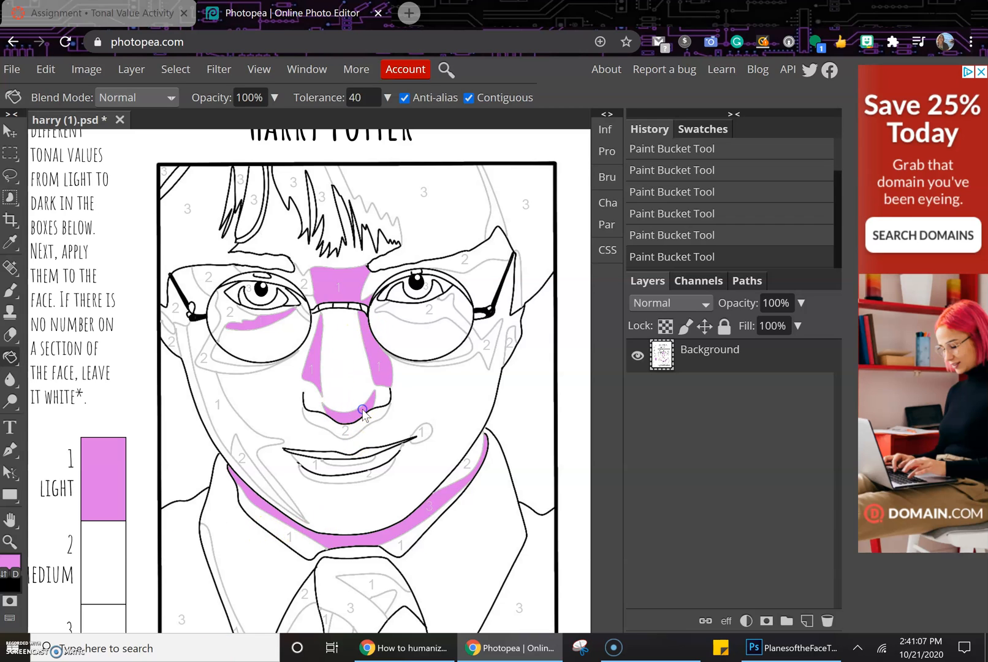
{"action": "left_click", "coordinate": [222, 421]}
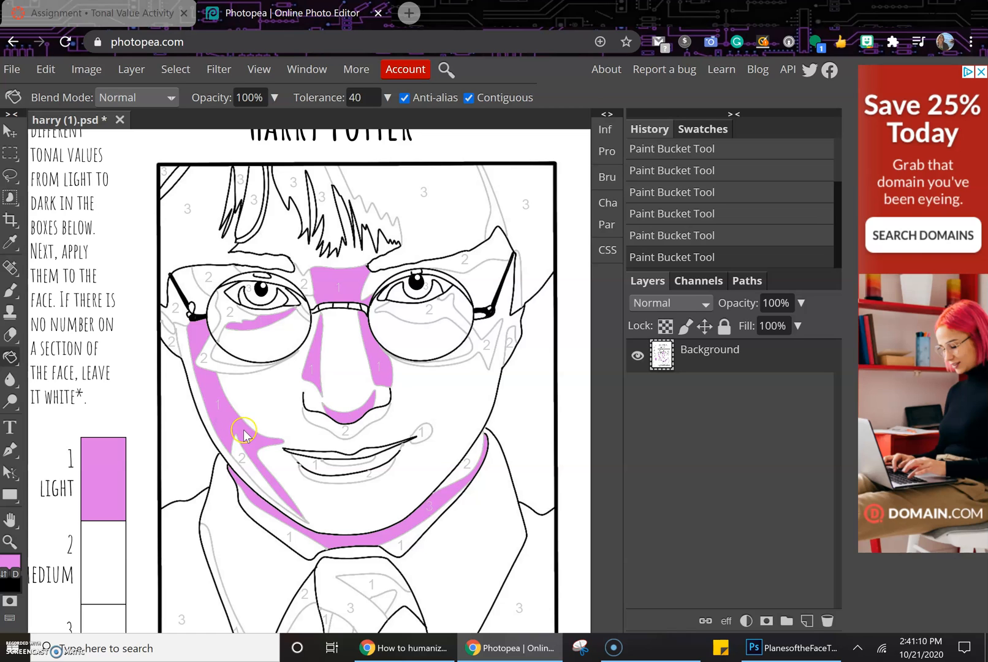
{"action": "left_click", "coordinate": [302, 396]}
- Fill the number 1 sections of the tie and the narrow strip along the left jacket edge with the light purple
{"action": "scroll", "coordinate": [382, 397], "scroll_direction": "down", "scroll_amount": 4}
{"action": "left_click", "coordinate": [364, 398]}
{"action": "left_click", "coordinate": [329, 390]}
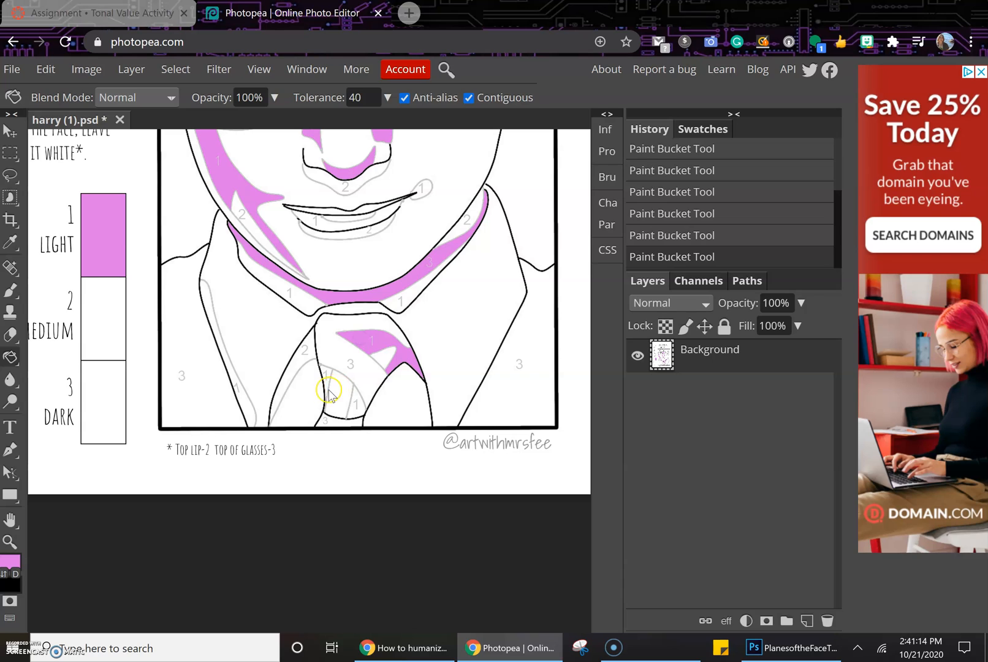
{"action": "left_click", "coordinate": [353, 406]}
{"action": "left_click", "coordinate": [398, 424]}
{"action": "left_click", "coordinate": [239, 407]}
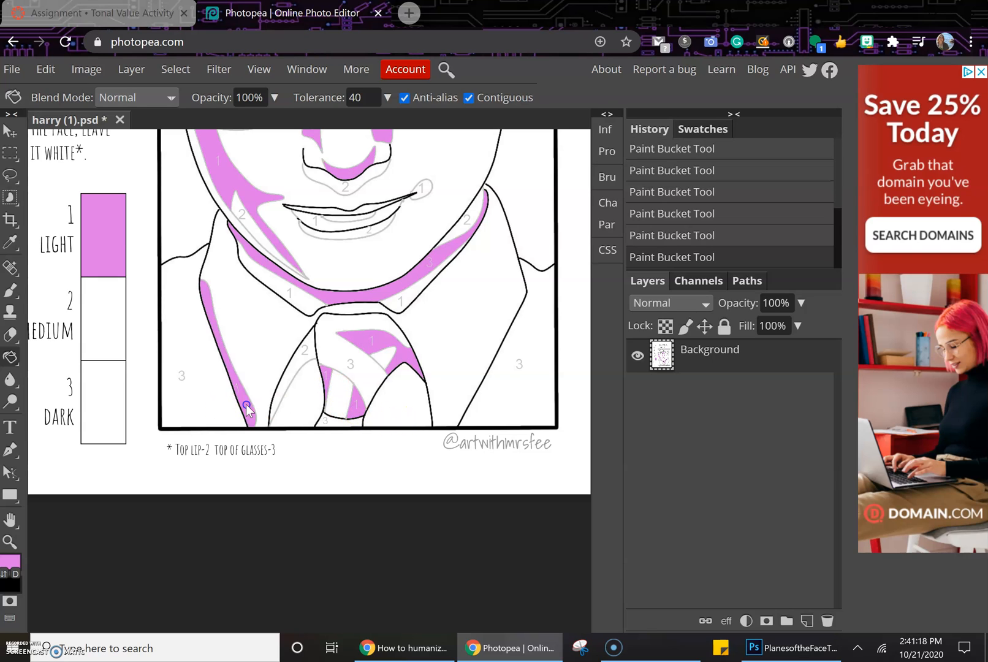
- Try filling the number 1 collar sections with the light purple, and undo the fills back to before the left cheek fill
{"action": "left_click", "coordinate": [296, 308]}
{"action": "left_click", "coordinate": [408, 305]}
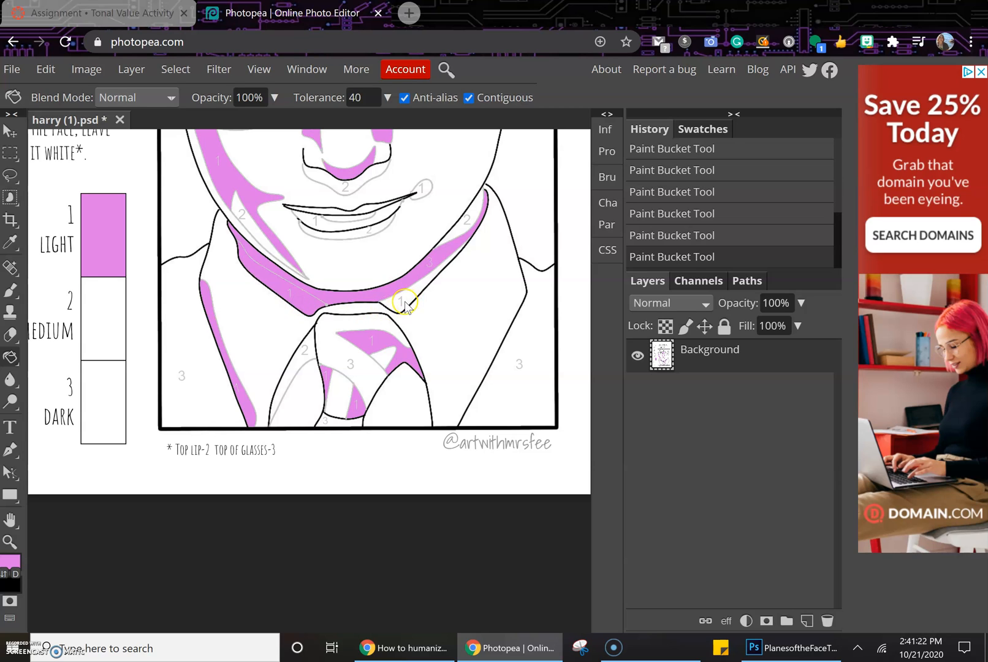
{"action": "key", "text": "ctrl+z"}
{"action": "key", "text": "ctrl+z"}
{"action": "key", "text": "ctrl+z"}
{"action": "key", "text": "ctrl+z"}
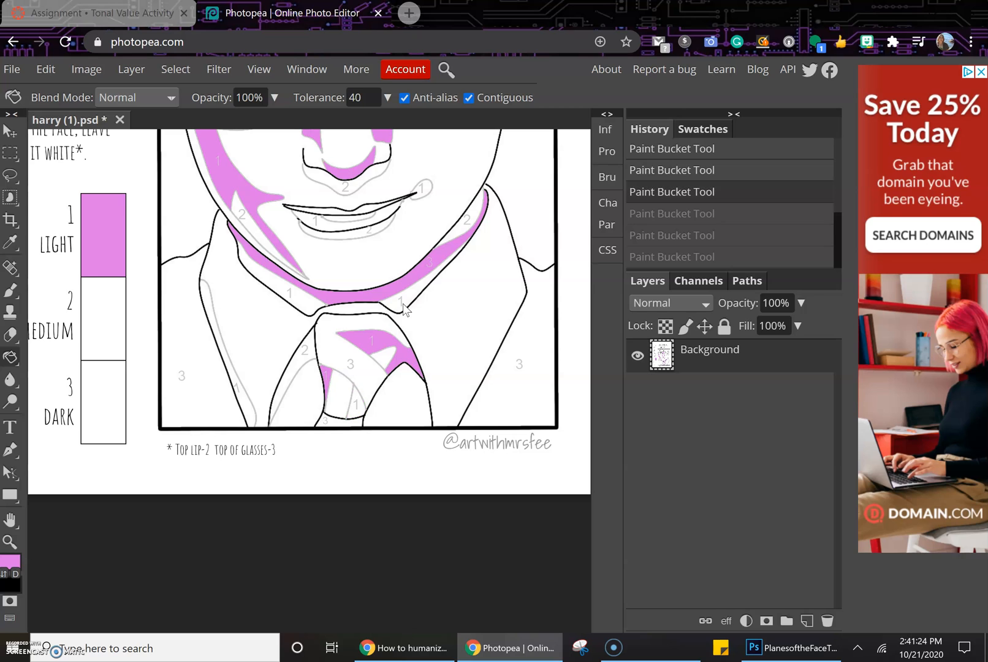
{"action": "key", "text": "ctrl+z"}
{"action": "key", "text": "ctrl+z"}
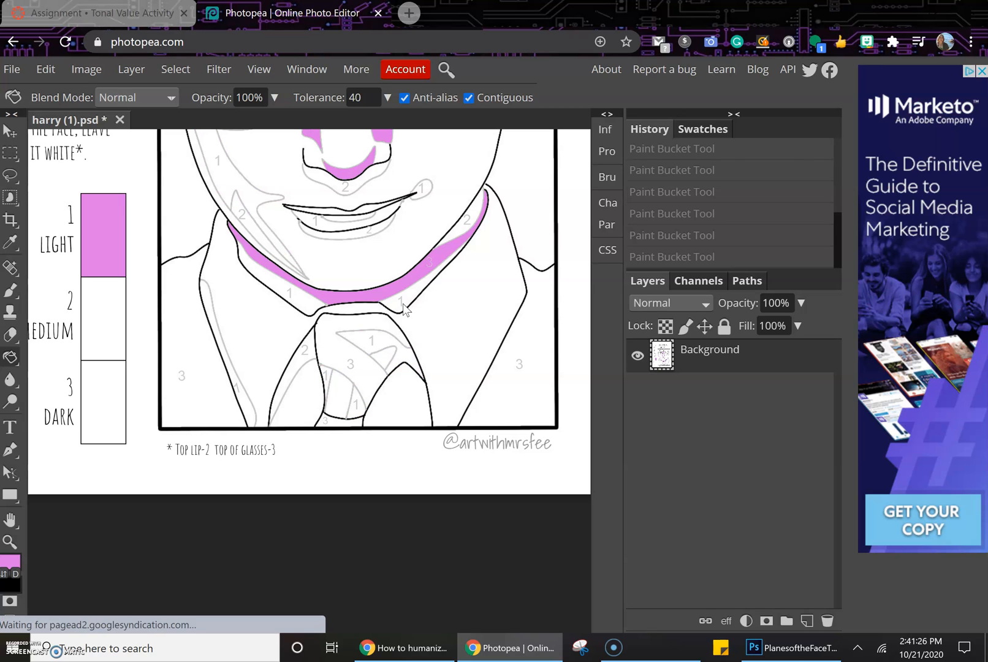
- Fill the left cheek plane and the number 1 collar sections on both sides below the neck band with the light purple
{"action": "left_click", "coordinate": [260, 217]}
{"action": "left_click", "coordinate": [334, 305]}
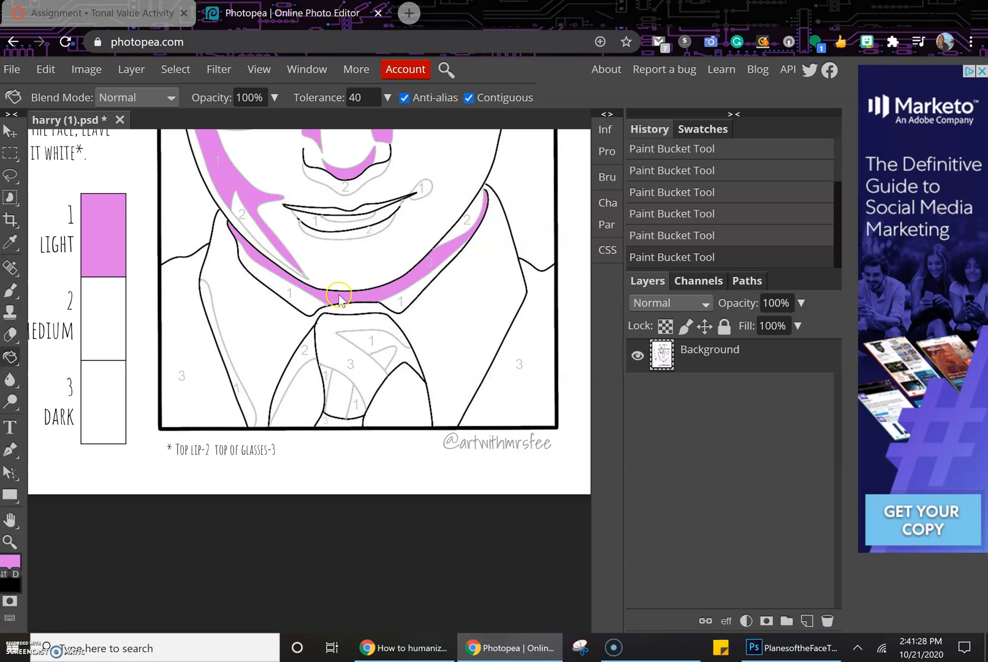
{"action": "left_click", "coordinate": [270, 281]}
{"action": "left_click", "coordinate": [409, 302]}
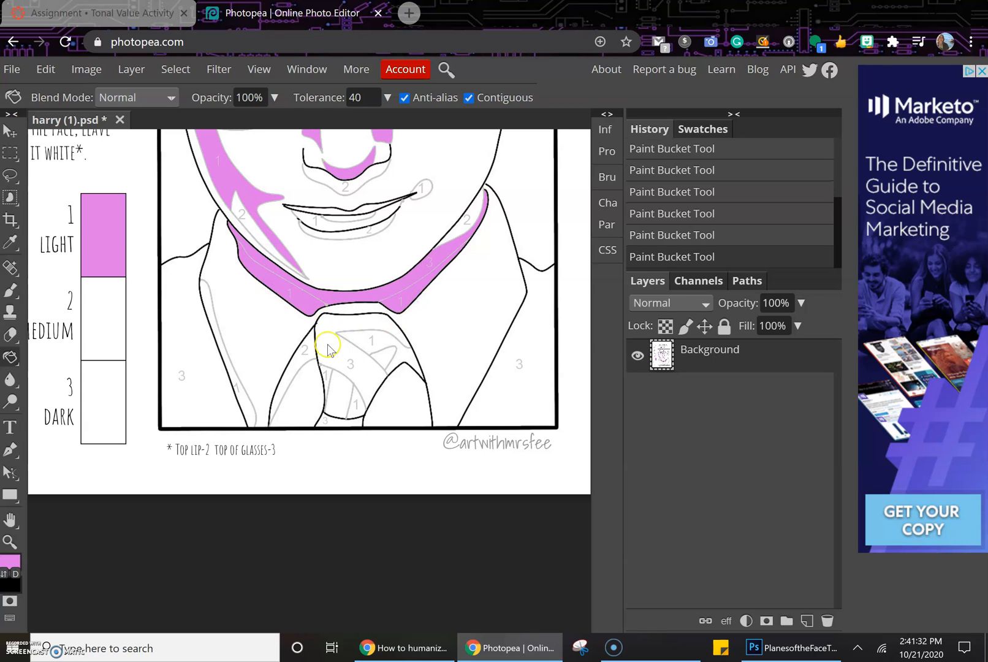
- Fill the narrow strip along the left jacket edge and the number 1 tie sections with the light purple
{"action": "left_click", "coordinate": [249, 412]}
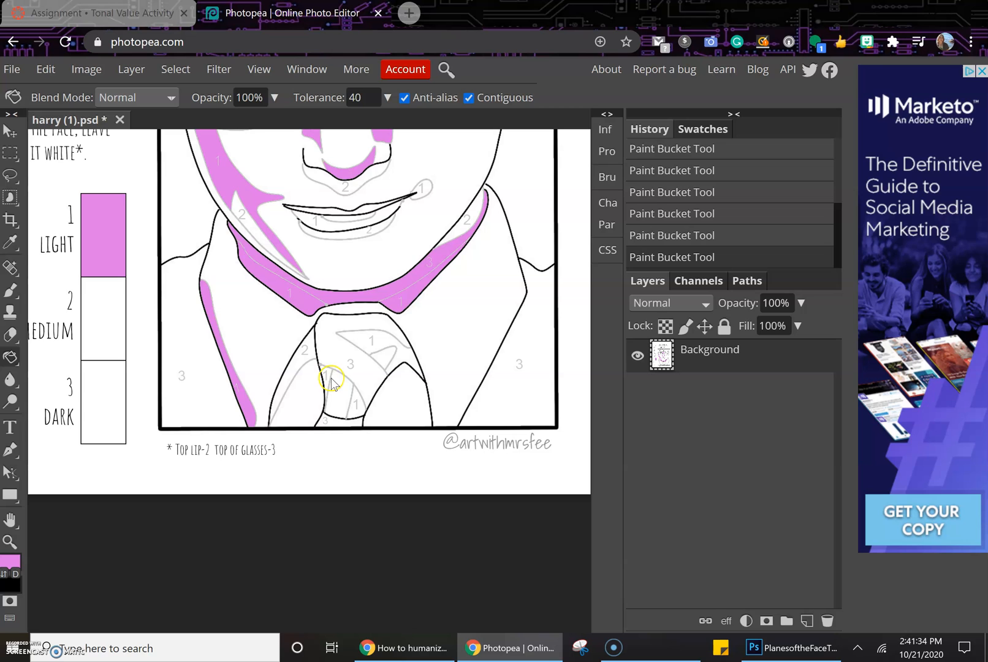
{"action": "left_click", "coordinate": [350, 408]}
{"action": "left_click", "coordinate": [380, 344]}
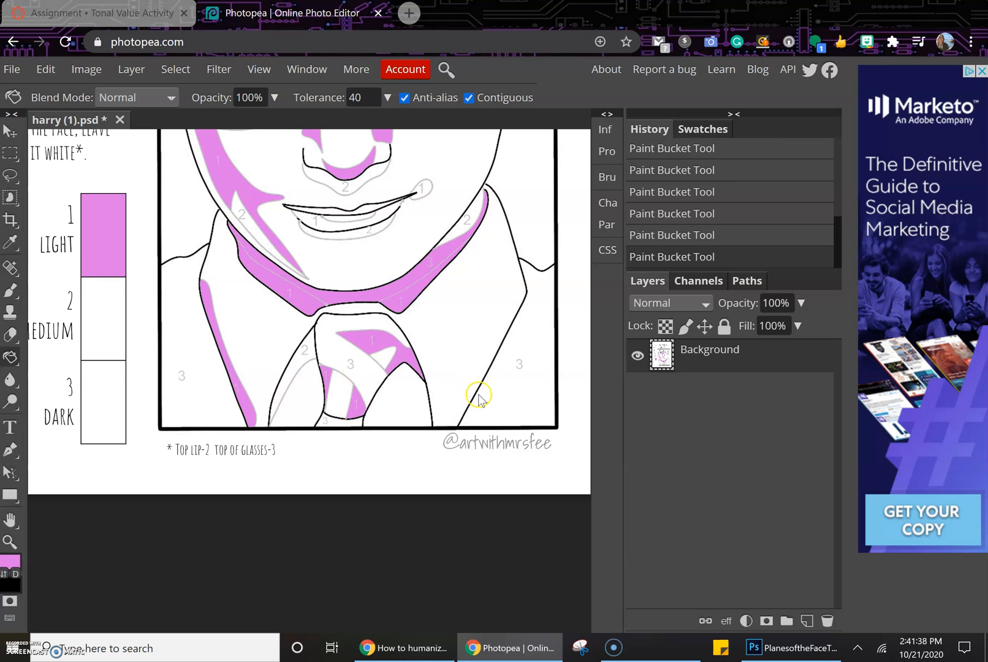
- Set the foreground color to the medium purple 86468a and fill the "2 Medium" box of the value scale with it
{"action": "scroll", "coordinate": [479, 396], "scroll_direction": "up", "scroll_amount": 5}
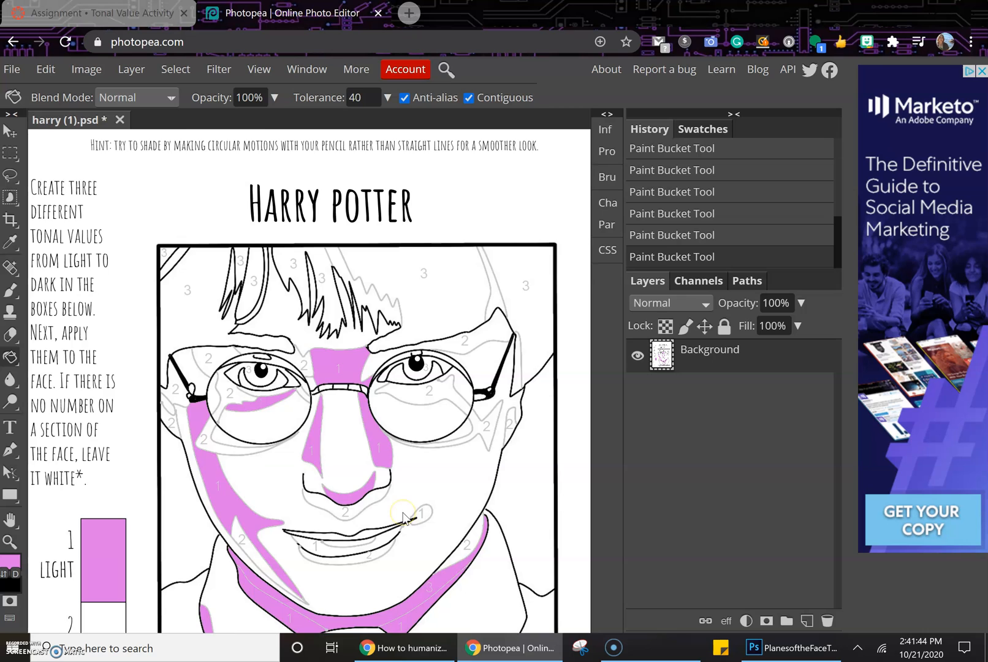
{"action": "scroll", "coordinate": [403, 518], "scroll_direction": "down", "scroll_amount": 4}
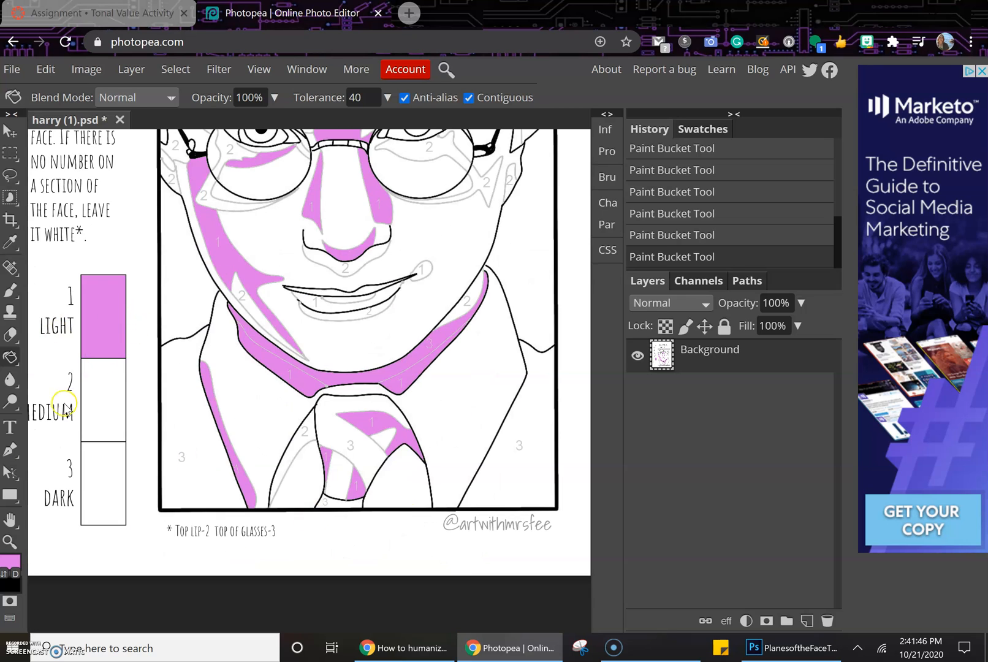
{"action": "left_click", "coordinate": [10, 560]}
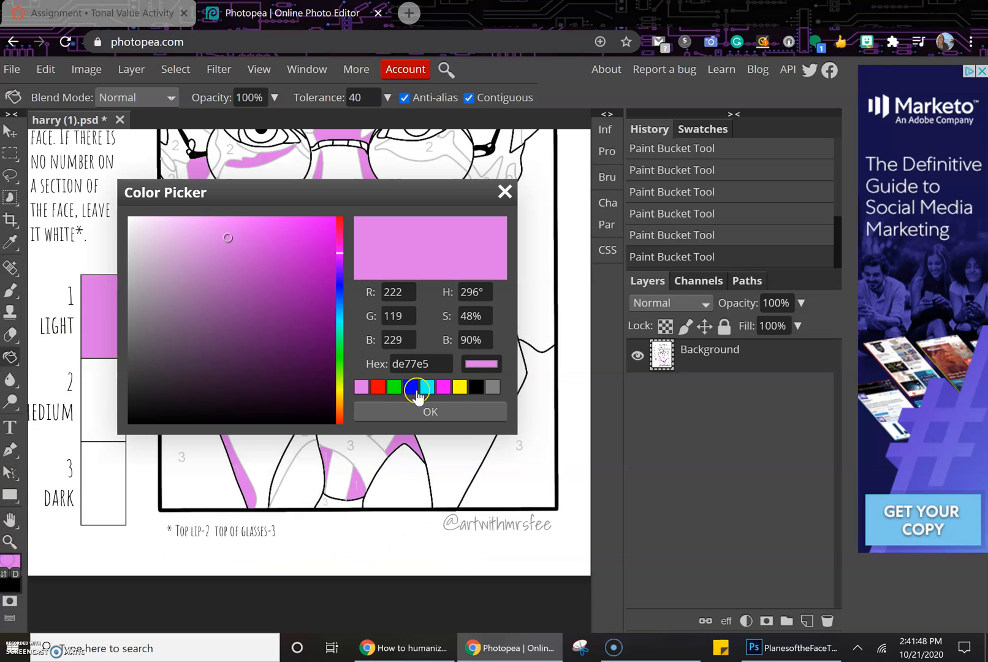
{"action": "left_click", "coordinate": [230, 304]}
{"action": "left_click", "coordinate": [230, 311]}
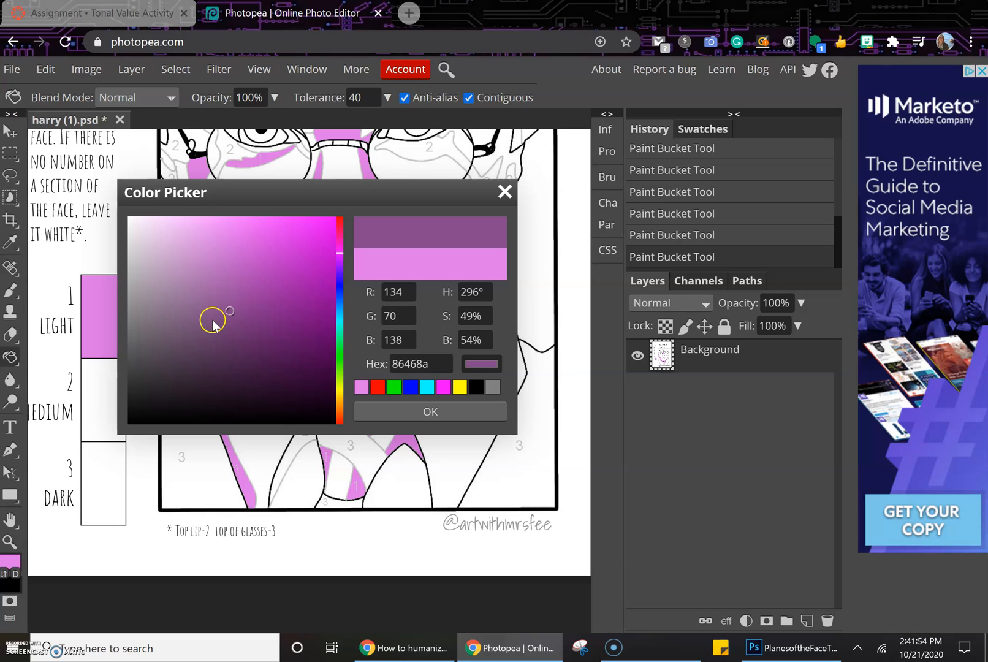
{"action": "left_click", "coordinate": [431, 410]}
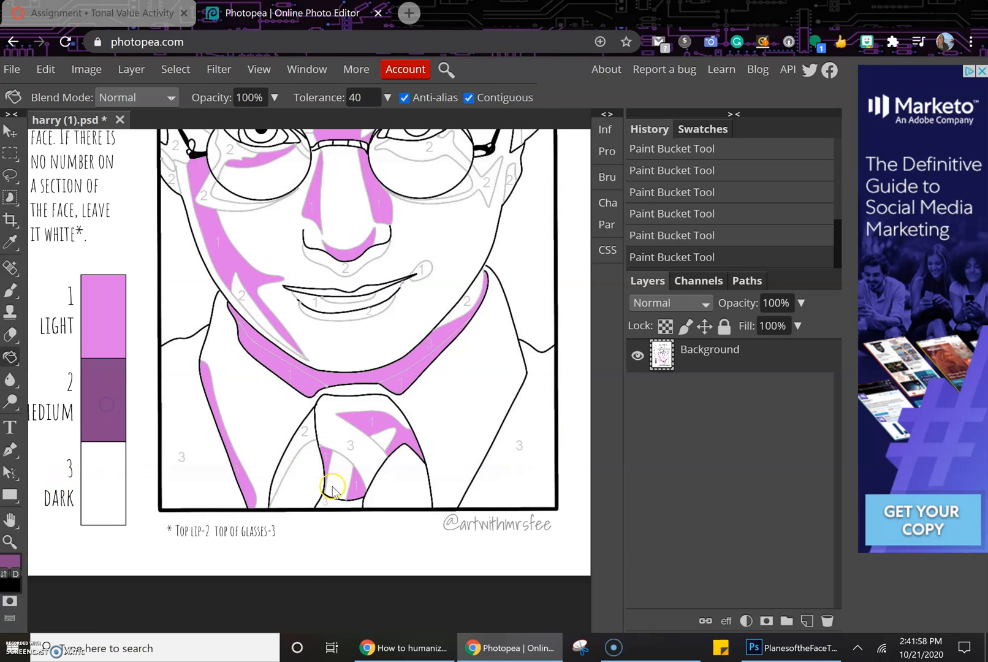
- Fill the number 2 sections on the left side of the tie and at the right end of the neck with the medium purple
{"action": "left_click", "coordinate": [299, 446]}
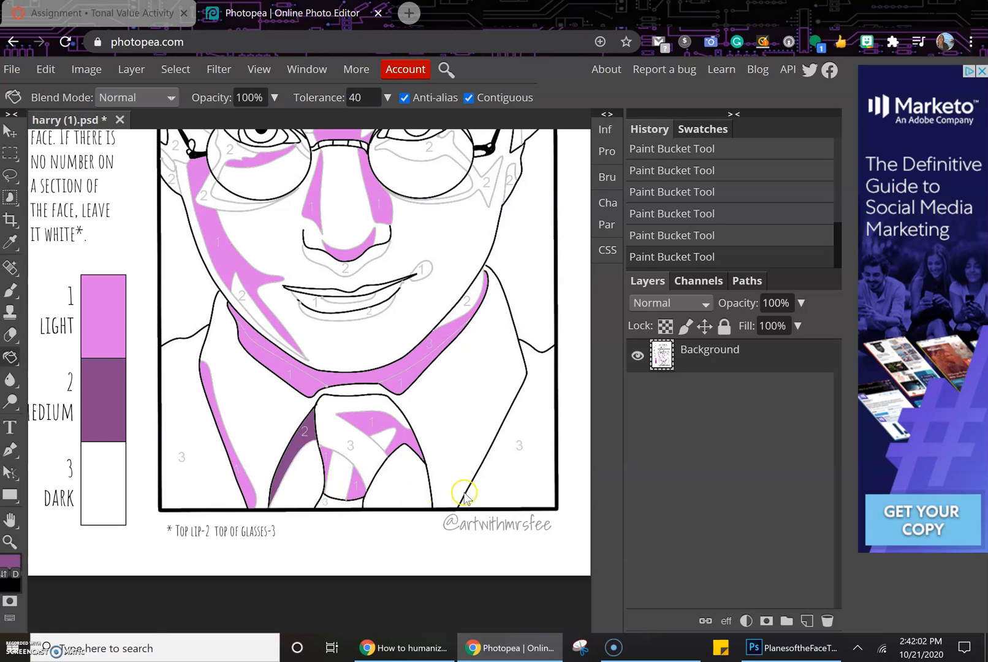
{"action": "scroll", "coordinate": [466, 472], "scroll_direction": "up", "scroll_amount": 3}
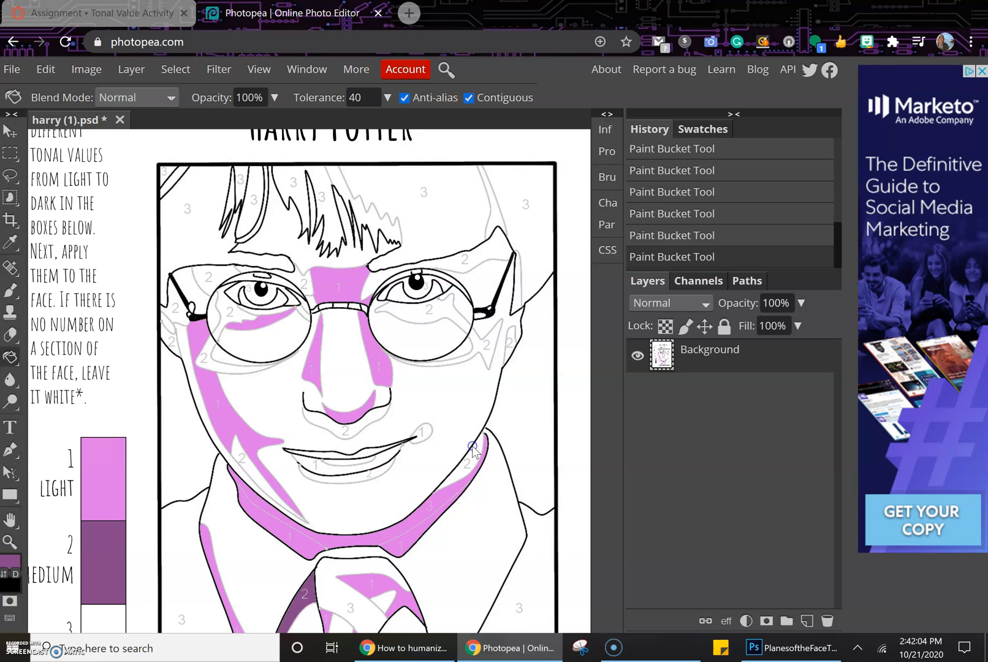
{"action": "left_click", "coordinate": [473, 448]}
{"action": "key", "text": "ctrl+z"}
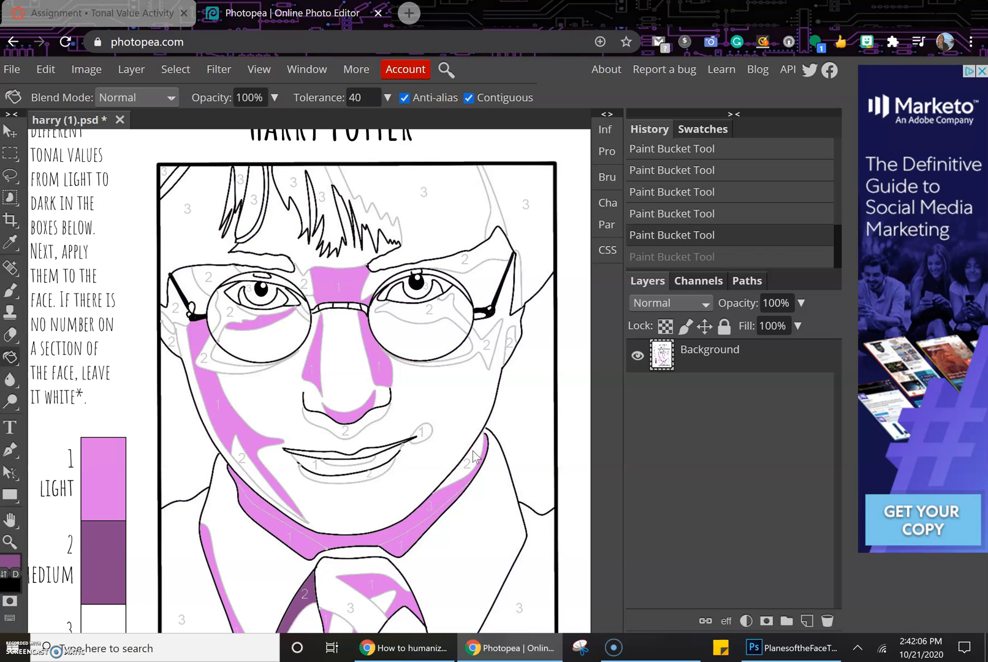
{"action": "left_click", "coordinate": [476, 454]}
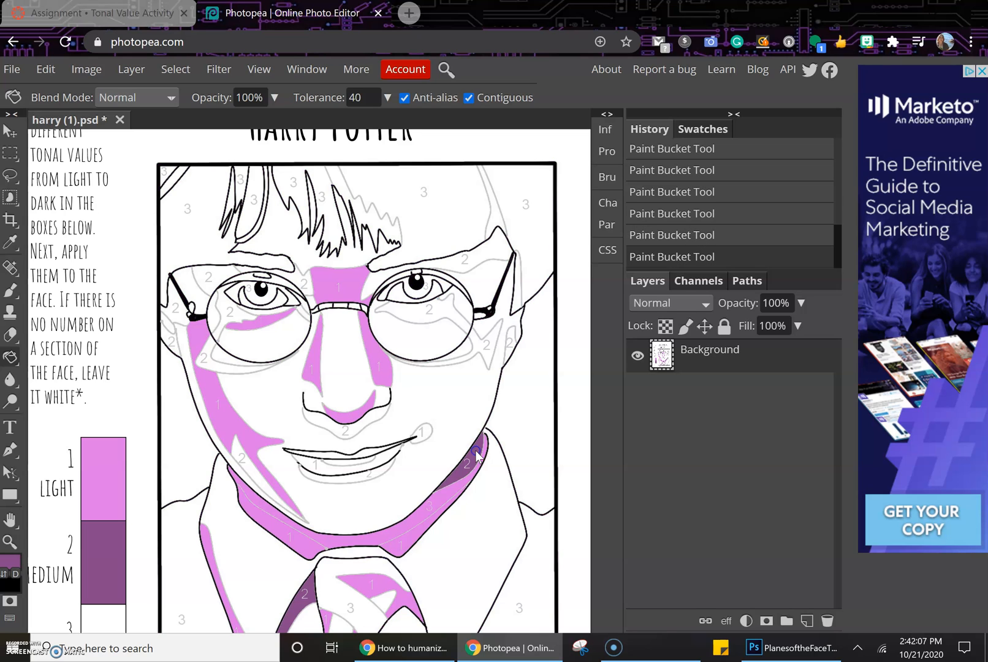
- Fill the number 2 areas of the right ear, beside and under the right eye, and along the right brow with the medium purple
{"action": "left_click", "coordinate": [512, 345]}
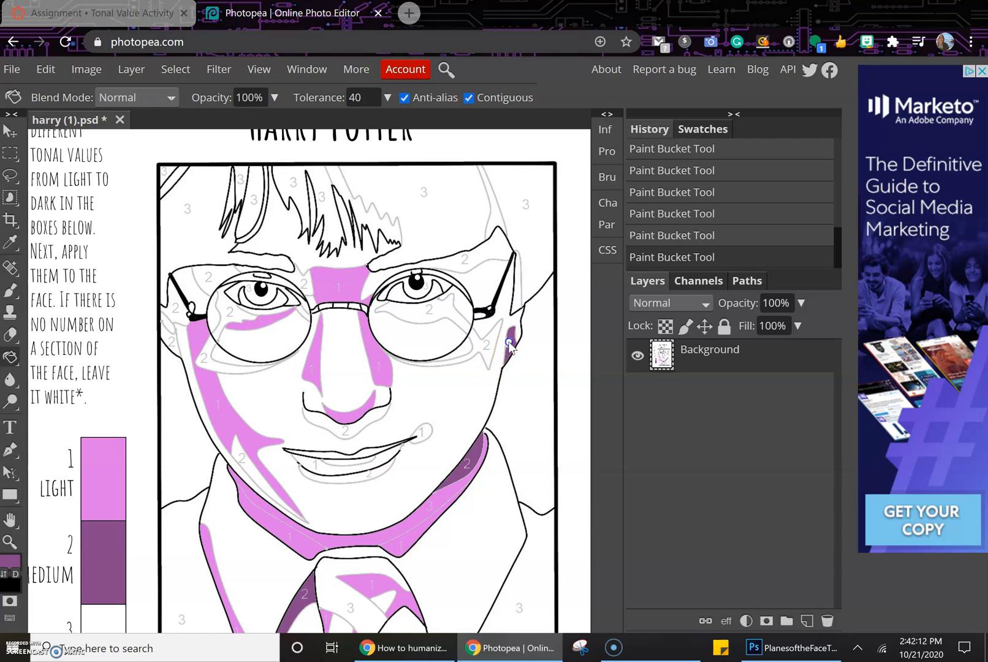
{"action": "left_click", "coordinate": [487, 351]}
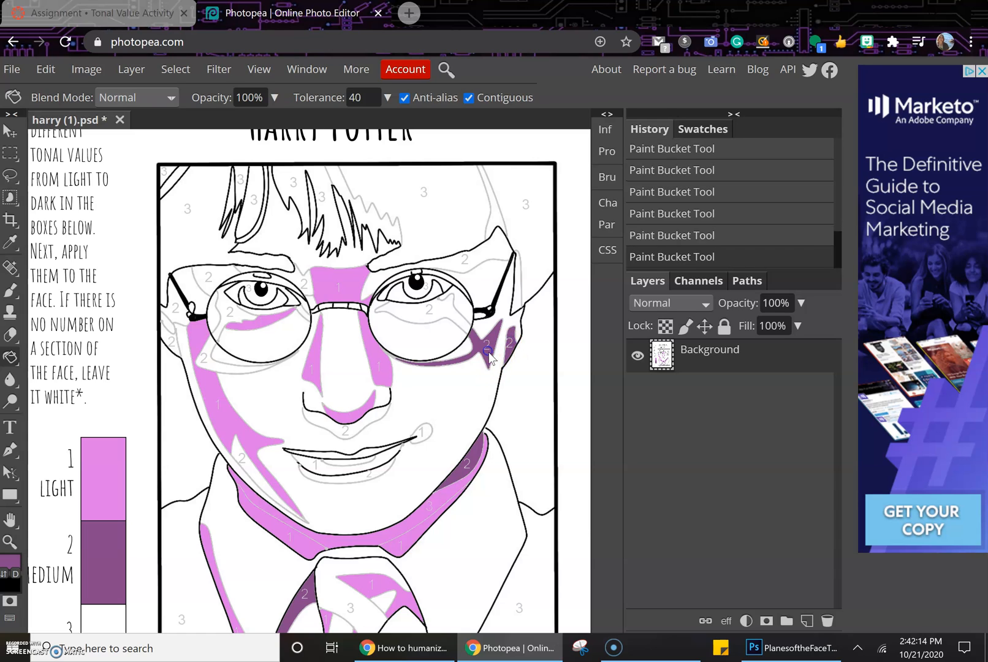
{"action": "left_click", "coordinate": [448, 318]}
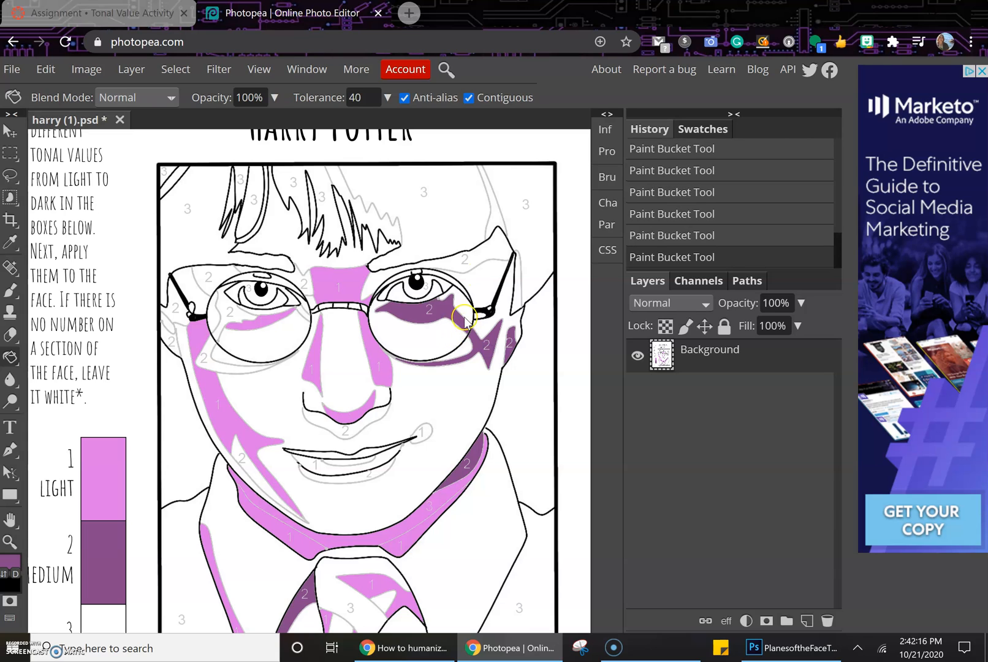
{"action": "left_click", "coordinate": [488, 252]}
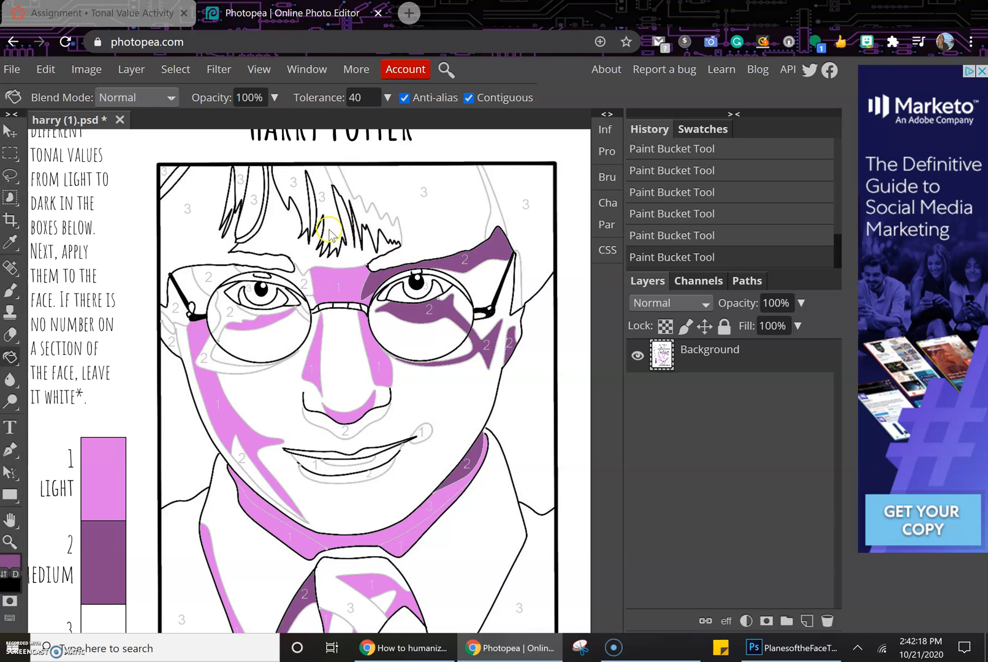
- Fill the number 2 areas around the left eye, the left ear and temple, and beside the inner left brow with the medium purple
{"action": "left_click", "coordinate": [227, 273]}
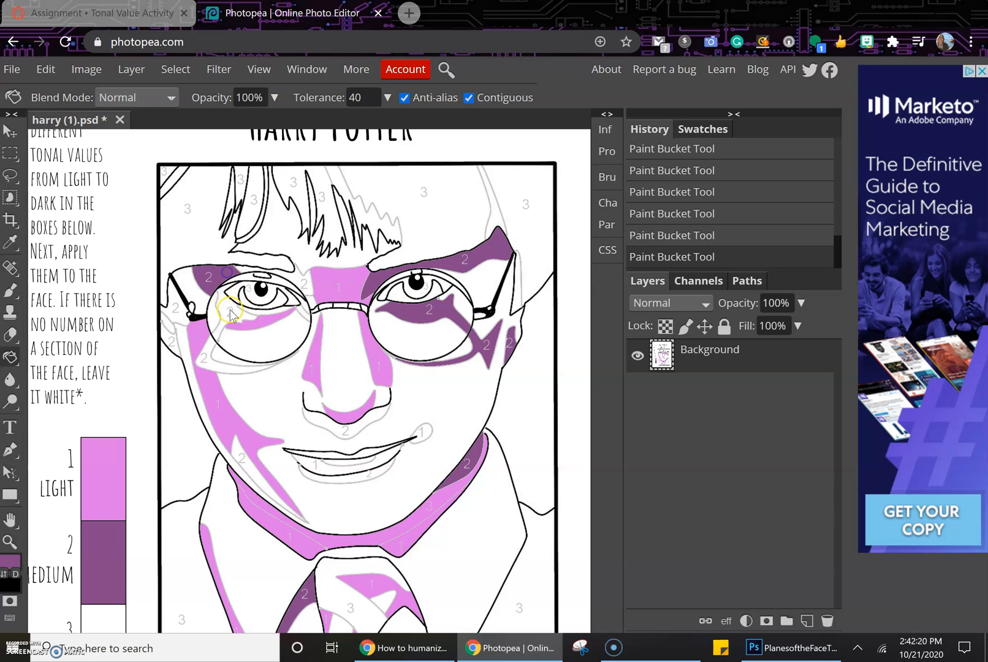
{"action": "left_click", "coordinate": [226, 322]}
{"action": "left_click", "coordinate": [205, 369]}
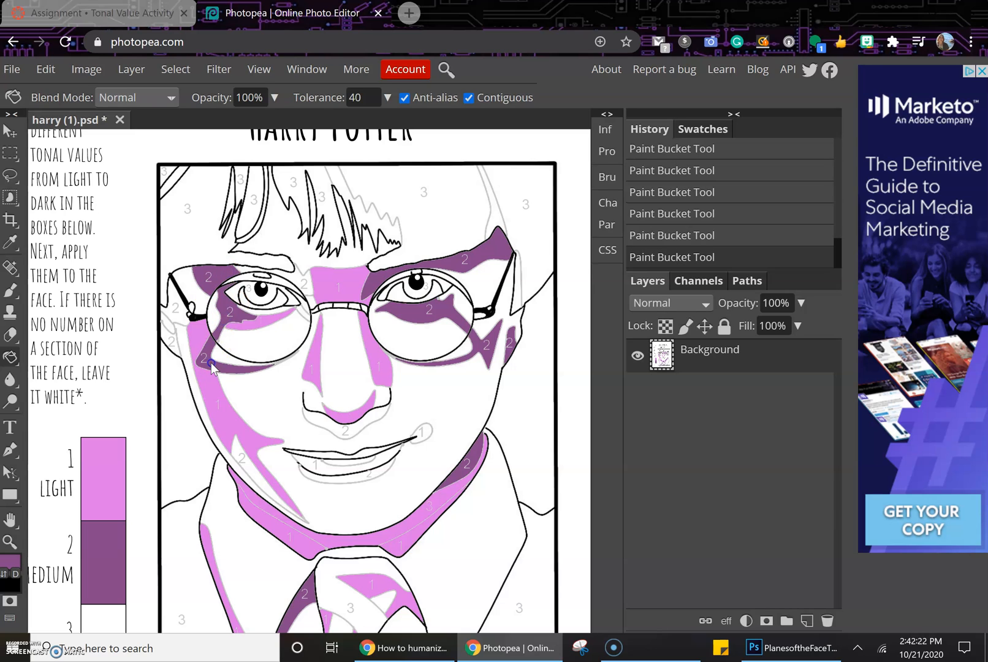
{"action": "left_click", "coordinate": [176, 351]}
{"action": "left_click", "coordinate": [172, 311]}
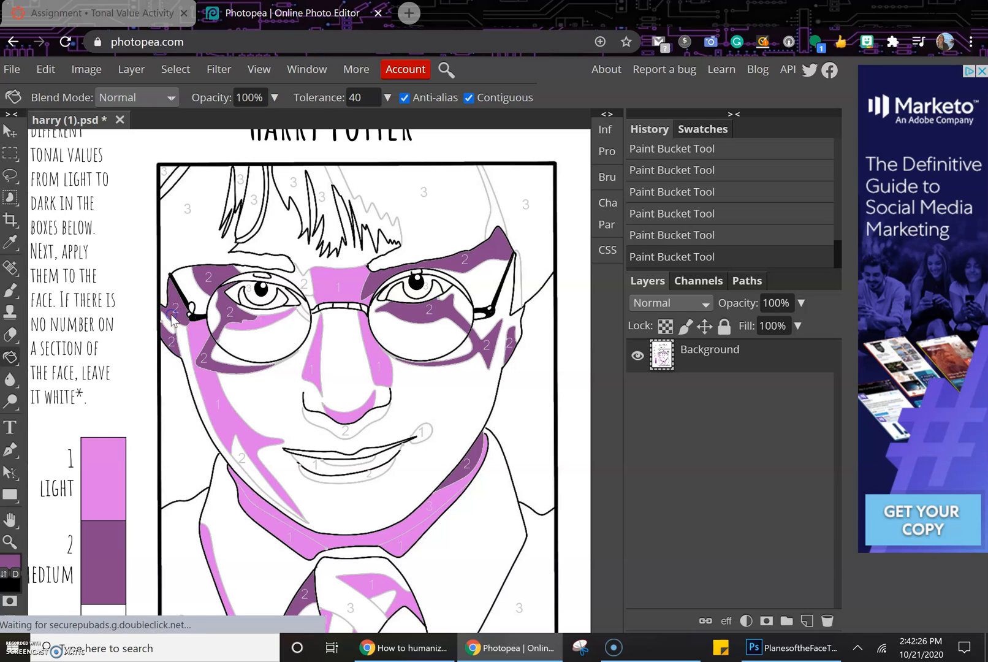
{"action": "left_click", "coordinate": [296, 283]}
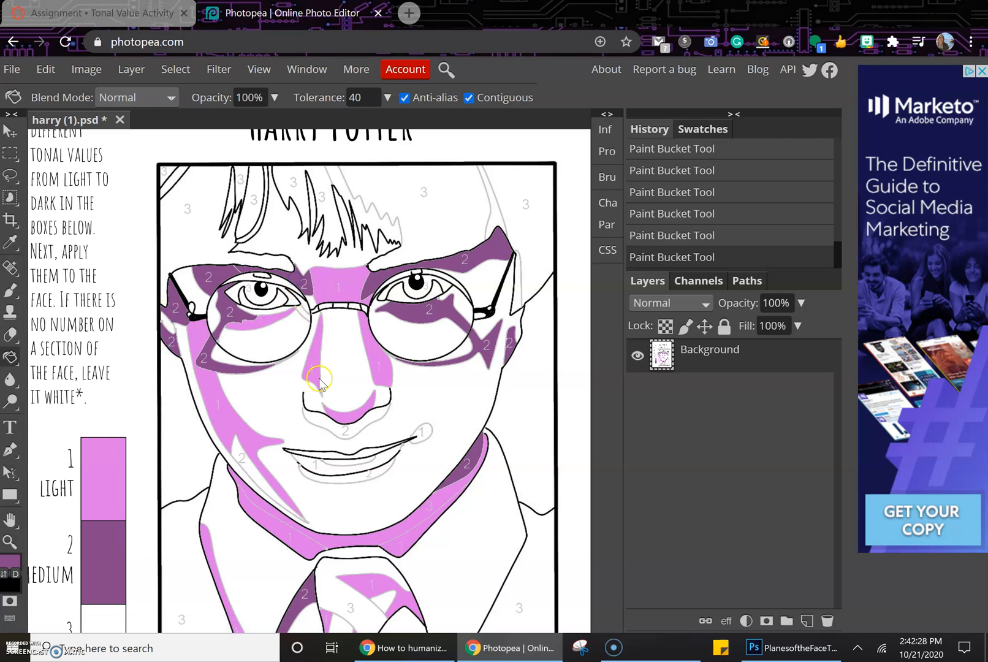
- Try to fill the "3 Dark" box of the value scale with the darker purple 3d203f
{"action": "left_click", "coordinate": [13, 567]}
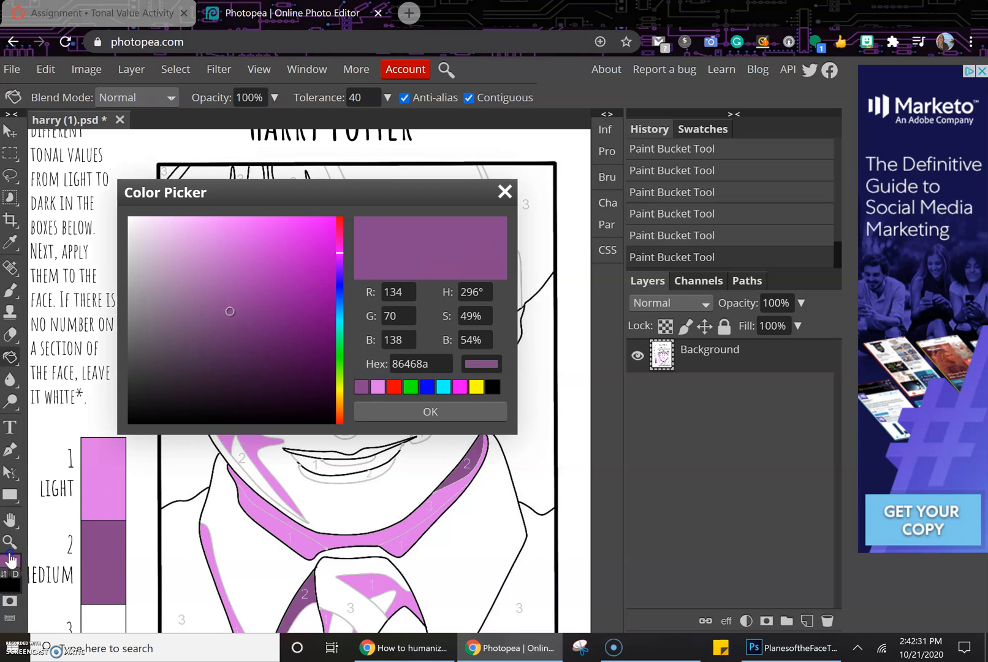
{"action": "left_click", "coordinate": [230, 385]}
{"action": "left_click", "coordinate": [222, 364]}
{"action": "left_click", "coordinate": [228, 372]}
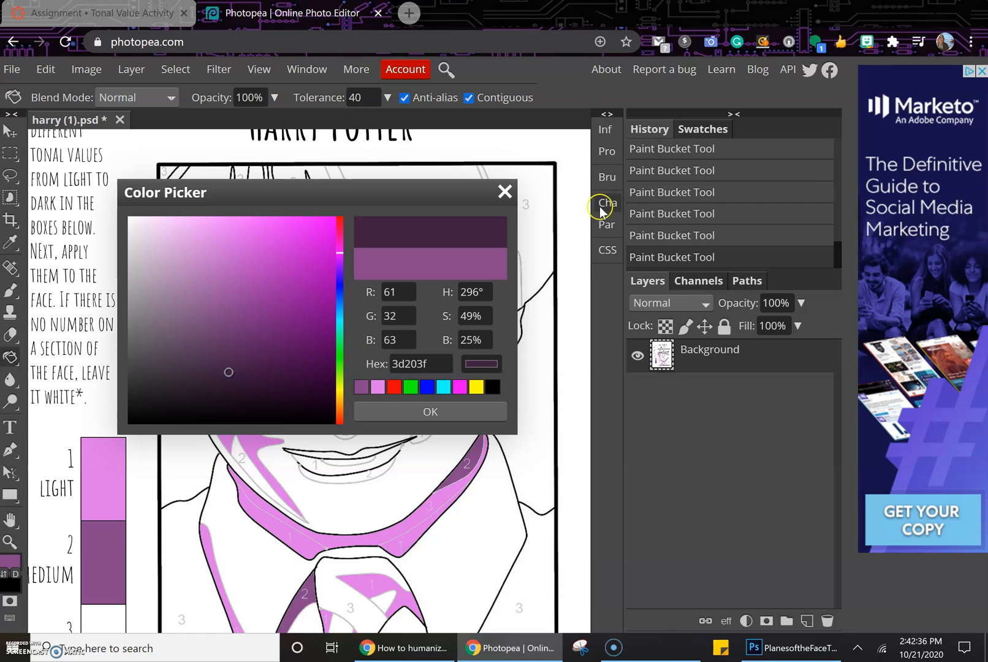
{"action": "left_click", "coordinate": [505, 193]}
{"action": "scroll", "coordinate": [72, 408], "scroll_direction": "down", "scroll_amount": 3}
{"action": "left_click", "coordinate": [105, 486]}
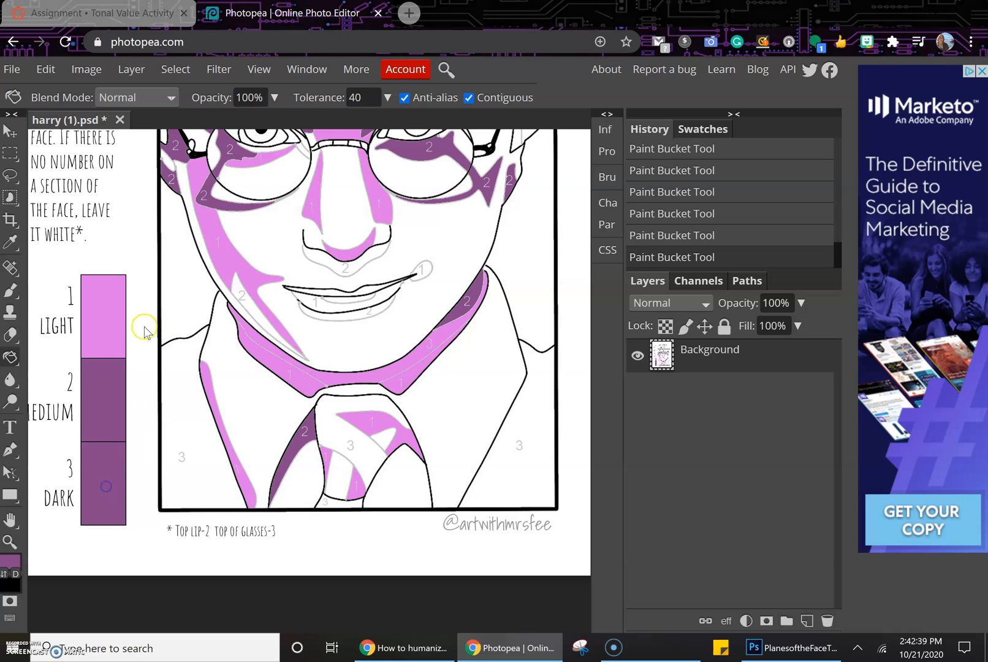
- Set the foreground color to a darker shade of the same purple and fill the "3 Dark" box of the value scale with it
{"action": "left_click", "coordinate": [10, 561]}
{"action": "left_click_drag", "start_coordinate": [229, 341], "coordinate": [229, 348]}
{"action": "left_click", "coordinate": [360, 411]}
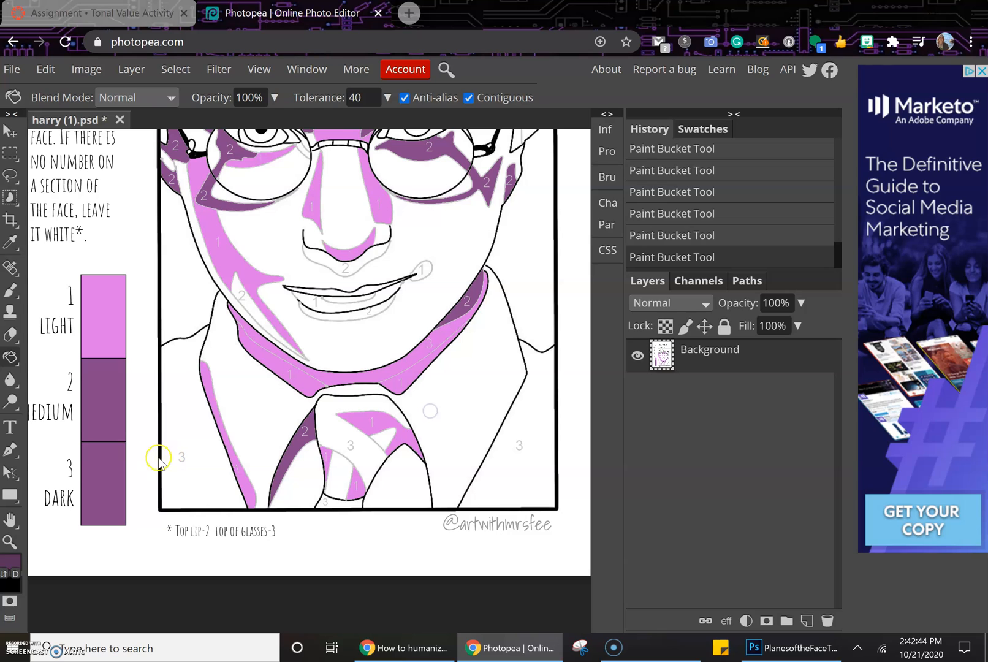
{"action": "left_click", "coordinate": [101, 468]}
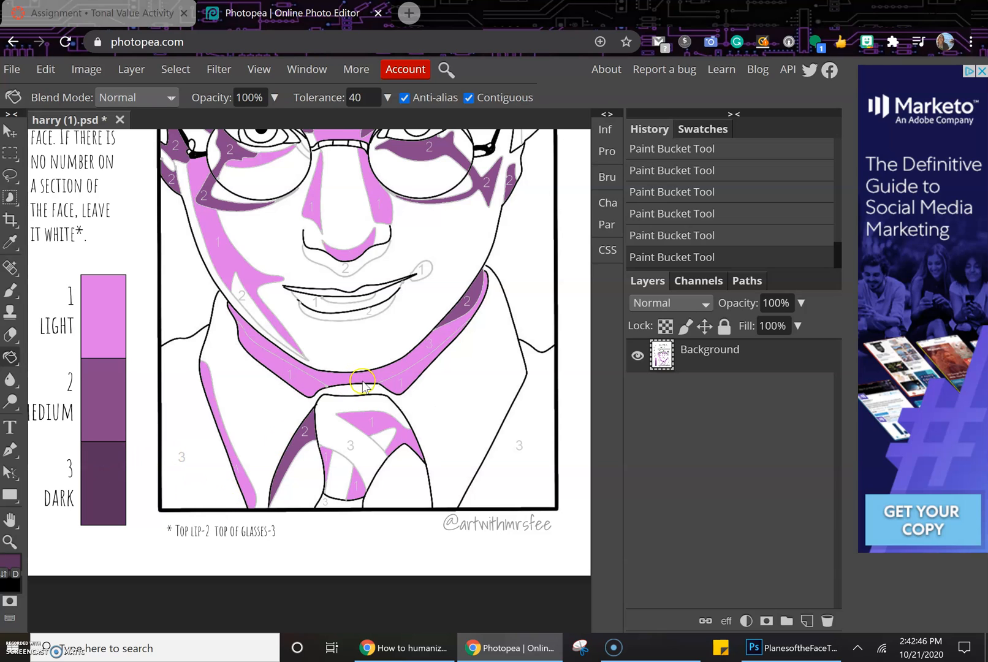
- Fill the neck band below the jaw, the number 3 section of the tie knot, and the tie piece beneath it with the dark purple
{"action": "left_click", "coordinate": [452, 331]}
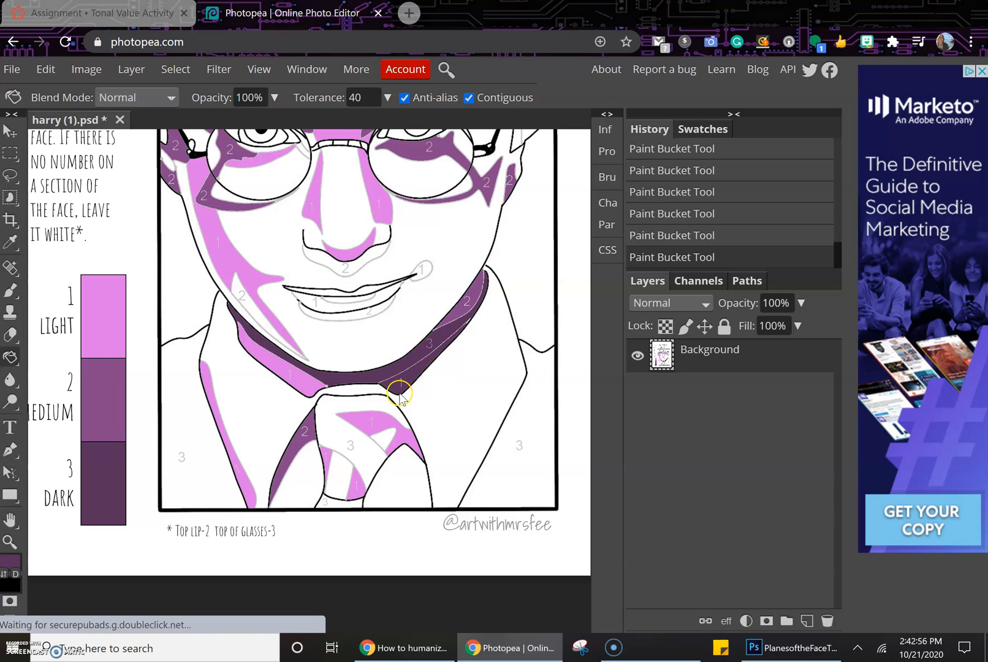
{"action": "left_click", "coordinate": [362, 458]}
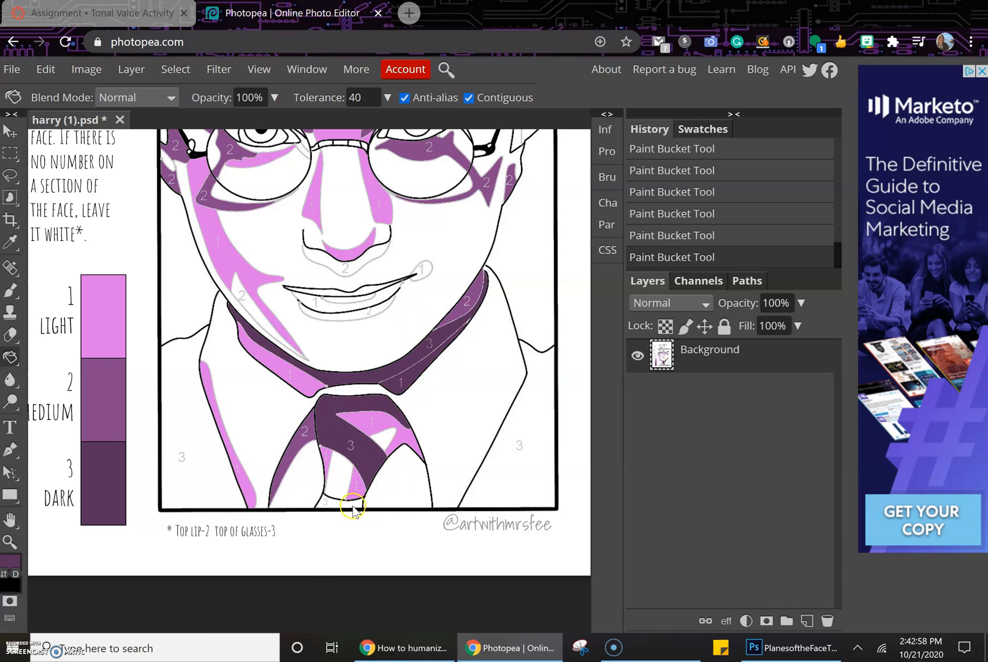
{"action": "left_click", "coordinate": [332, 506]}
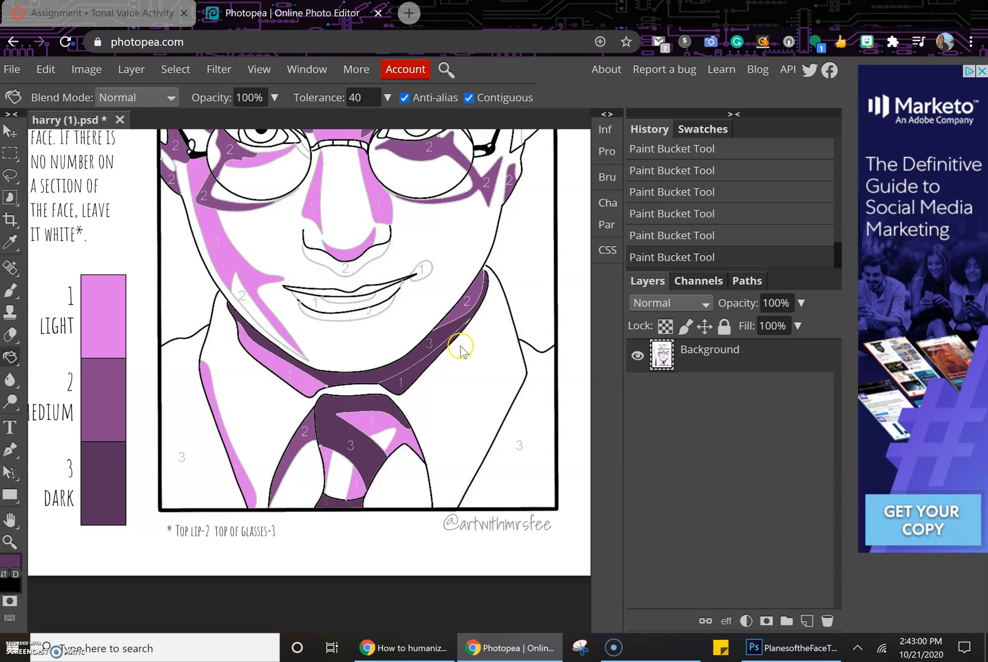
- Fill the number 3 jacket areas on both sides of the portrait with the dark purple
{"action": "left_click", "coordinate": [203, 493]}
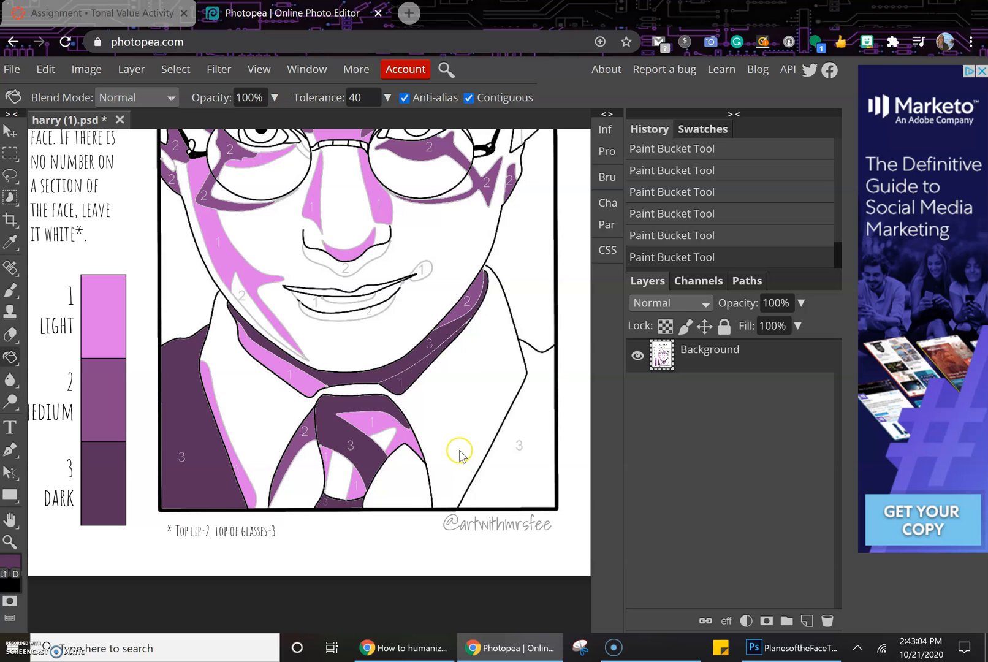
{"action": "left_click", "coordinate": [512, 478]}
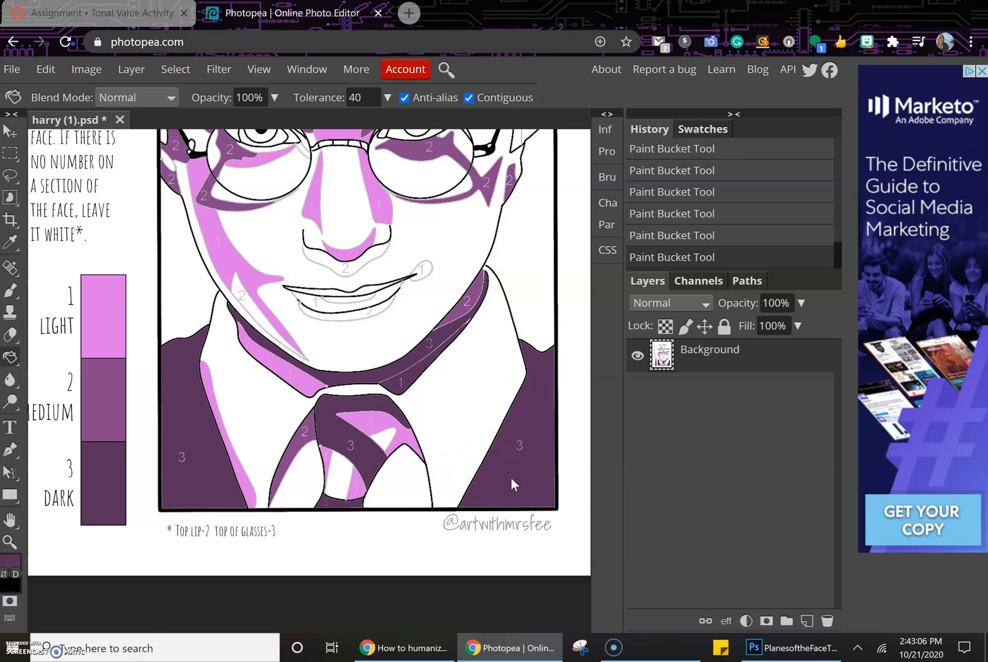
{"action": "scroll", "coordinate": [447, 404], "scroll_direction": "up", "scroll_amount": 4}
{"action": "scroll", "coordinate": [448, 404], "scroll_direction": "down", "scroll_amount": 3}
{"action": "scroll", "coordinate": [476, 383], "scroll_direction": "up", "scroll_amount": 3}
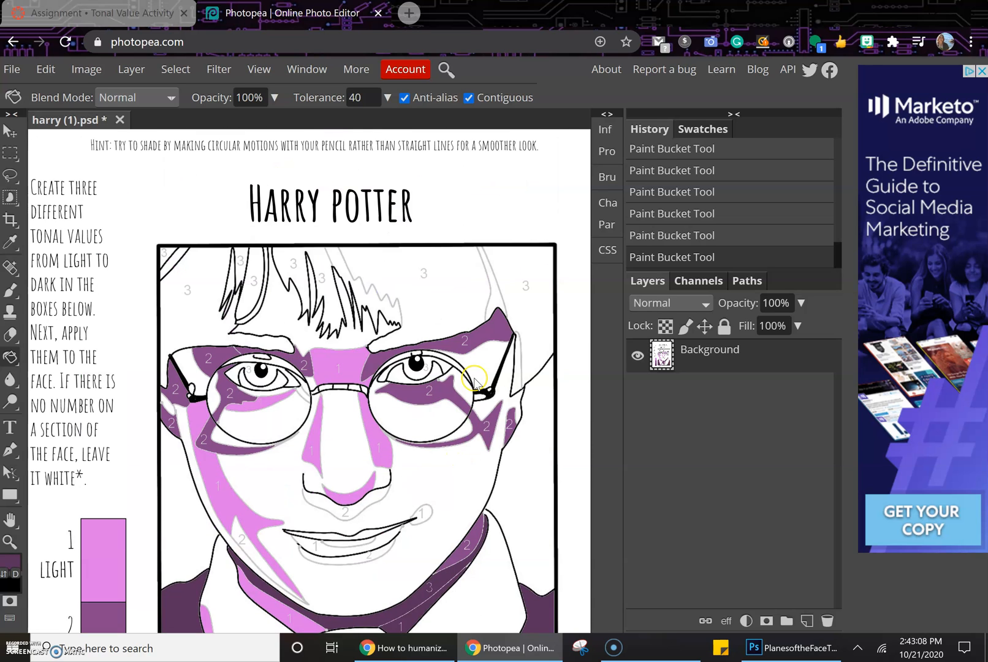
- Fill all number 3 hair sections across the top of the portrait and the unfilled eyebrow with the dark purple
{"action": "left_click", "coordinate": [538, 327]}
{"action": "left_click", "coordinate": [420, 319]}
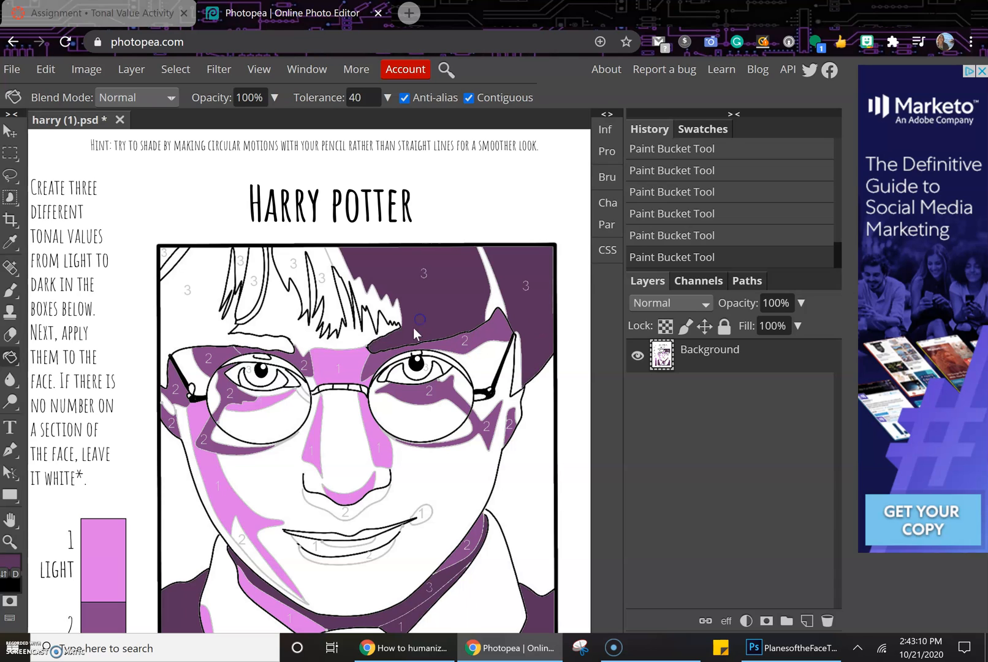
{"action": "left_click", "coordinate": [323, 289]}
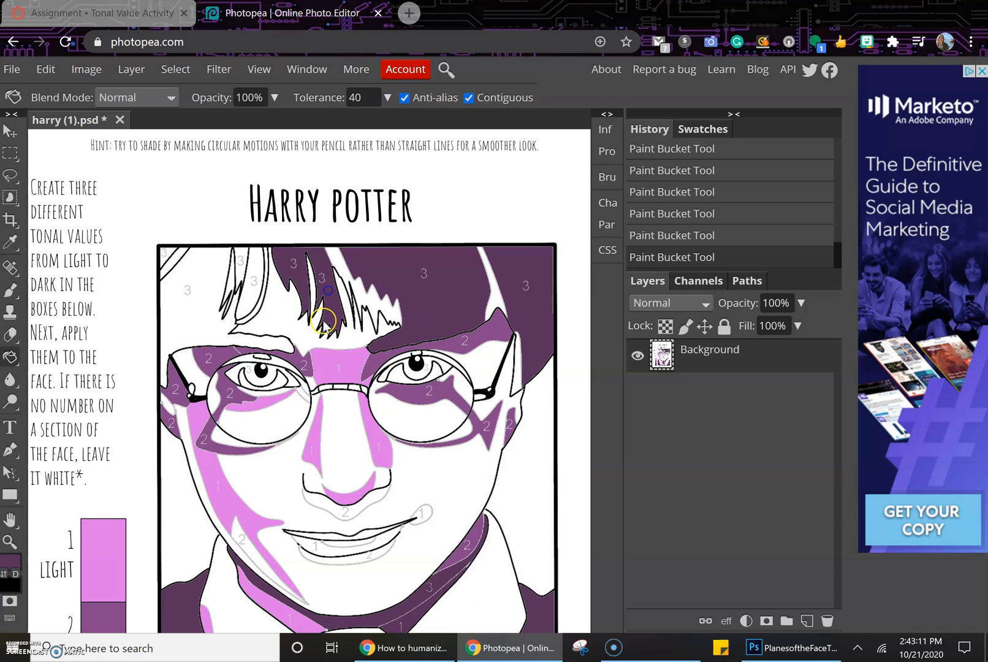
{"action": "left_click", "coordinate": [247, 301]}
{"action": "left_click", "coordinate": [236, 273]}
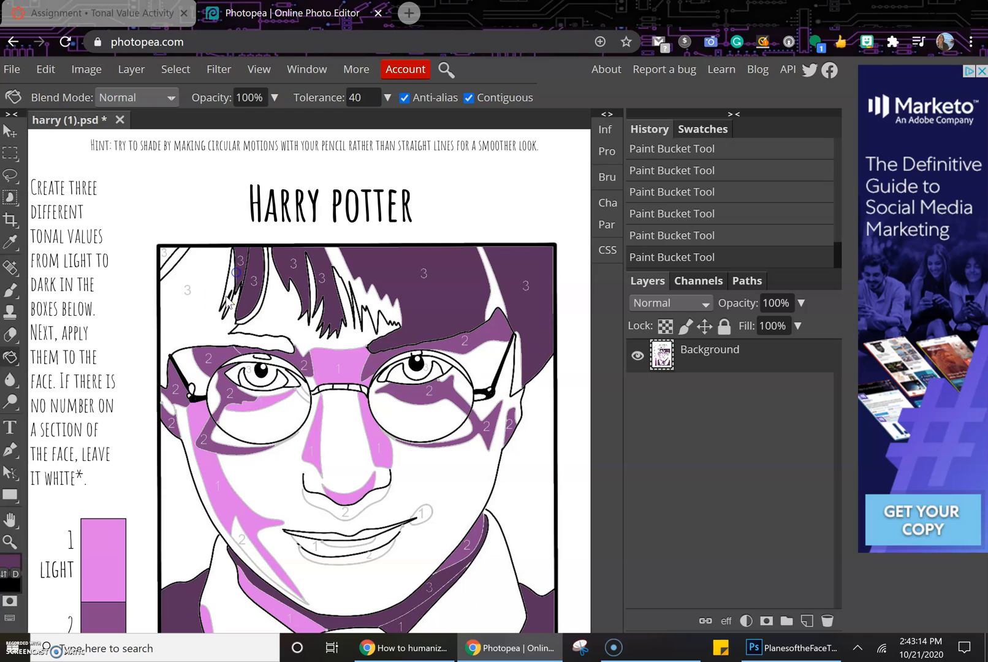
{"action": "left_click", "coordinate": [182, 312]}
{"action": "left_click", "coordinate": [256, 352]}
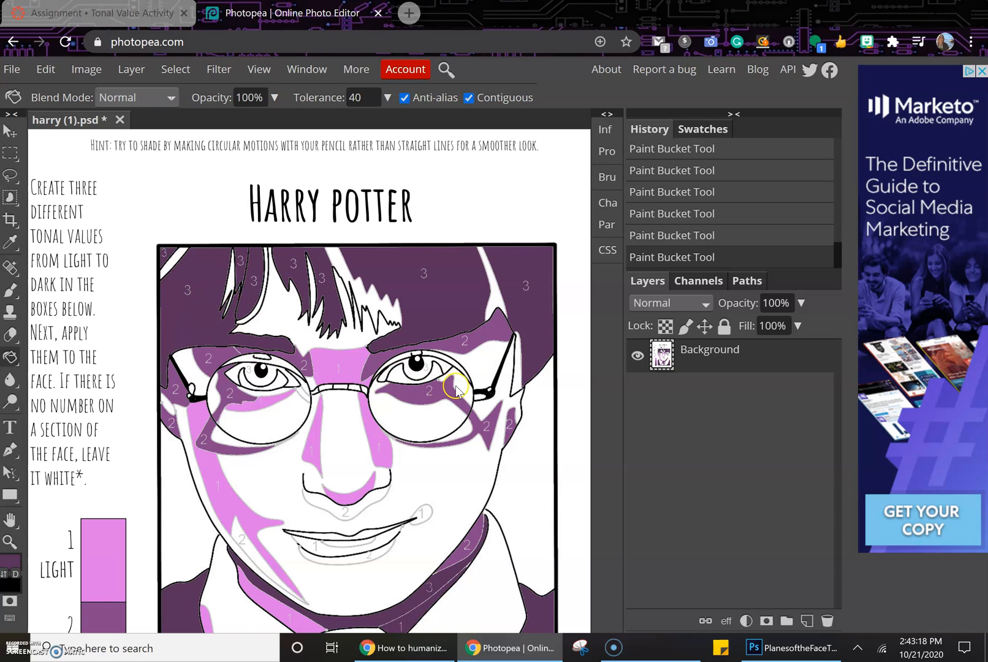
- Set the foreground color to medium purple 86468a and fill the number 2 planes beneath the lower lip and along the jaw
{"action": "scroll", "coordinate": [455, 390], "scroll_direction": "down", "scroll_amount": 3}
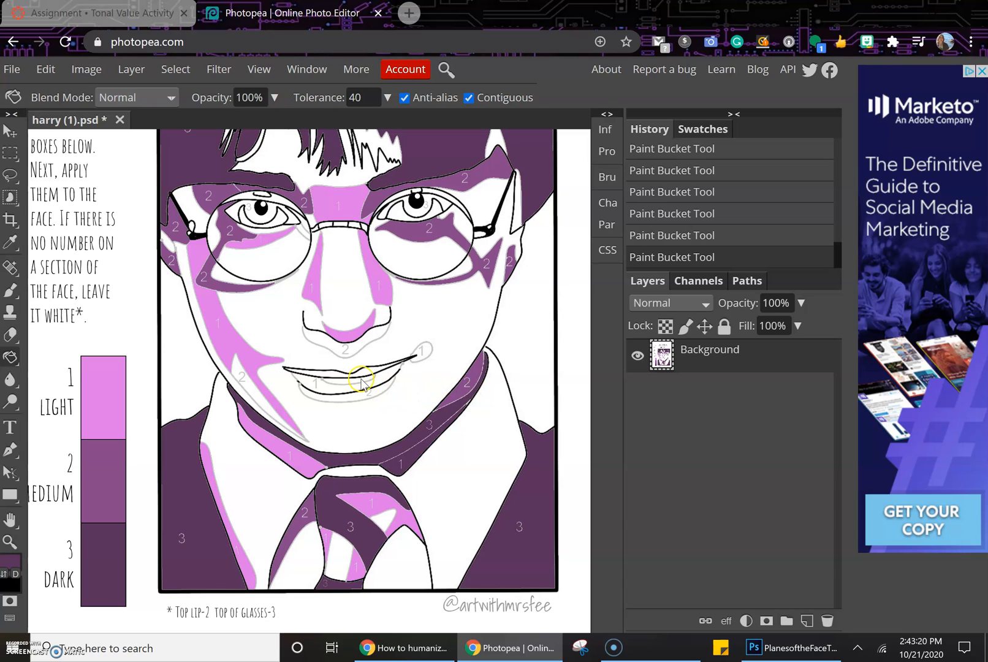
{"action": "left_click", "coordinate": [110, 467], "text": "alt"}
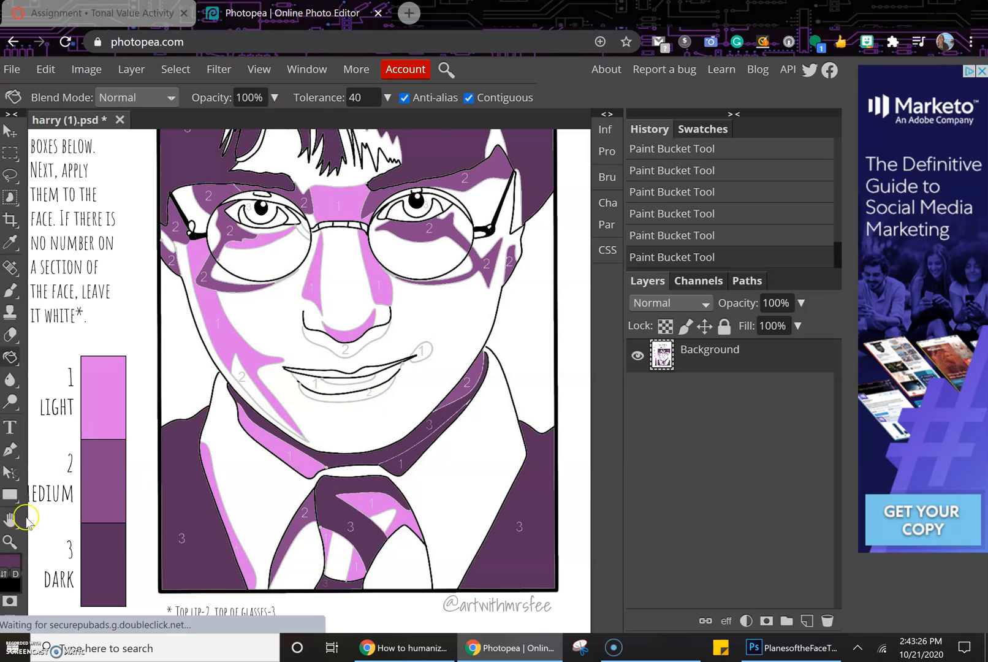
{"action": "left_click", "coordinate": [9, 565]}
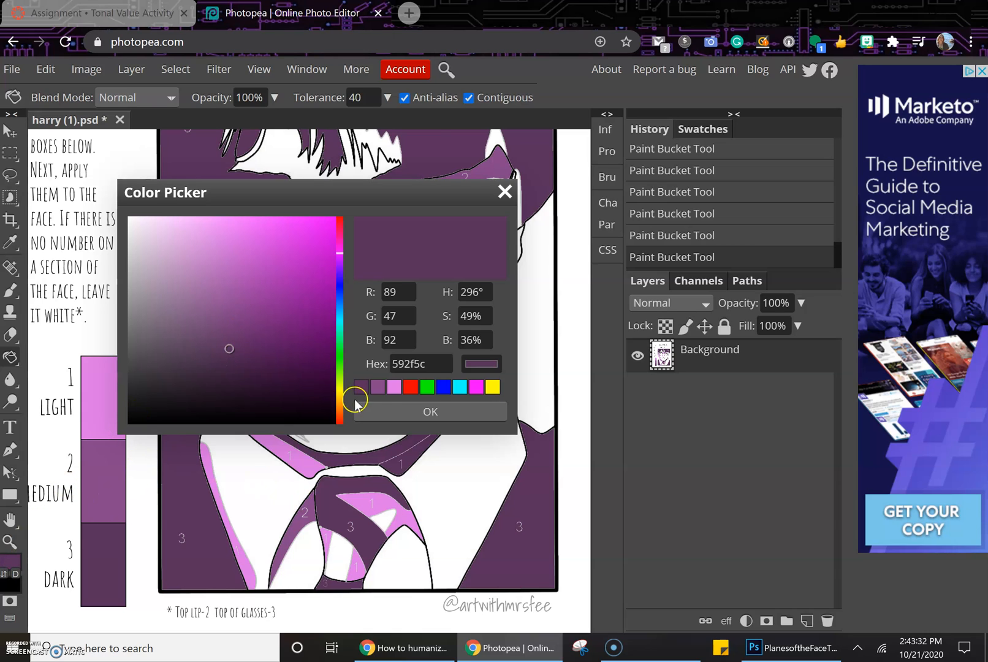
{"action": "left_click", "coordinate": [377, 387]}
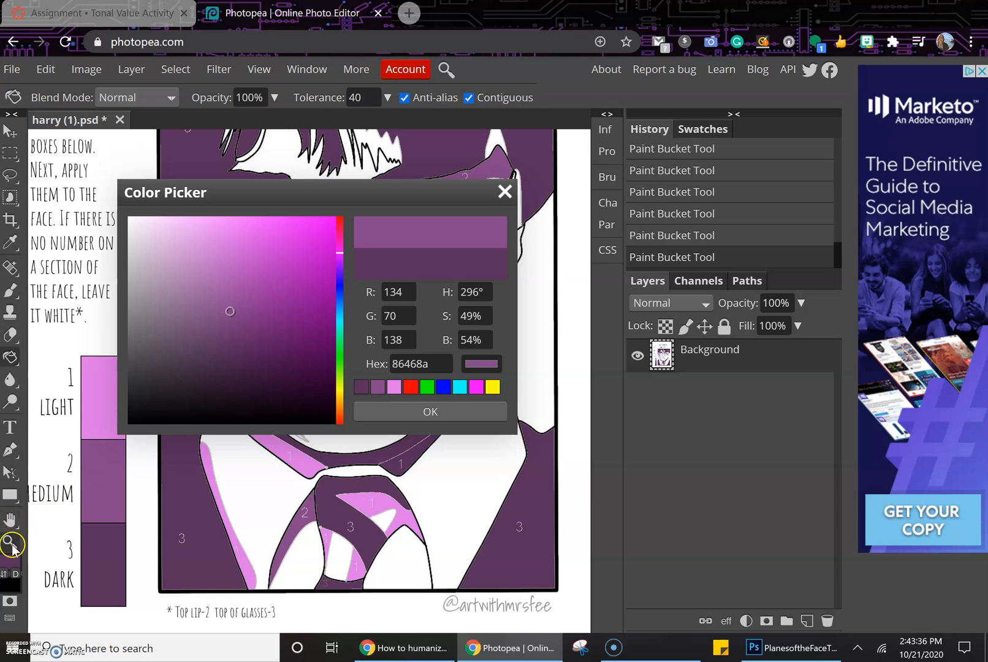
{"action": "left_click", "coordinate": [10, 569]}
{"action": "left_click", "coordinate": [113, 482]}
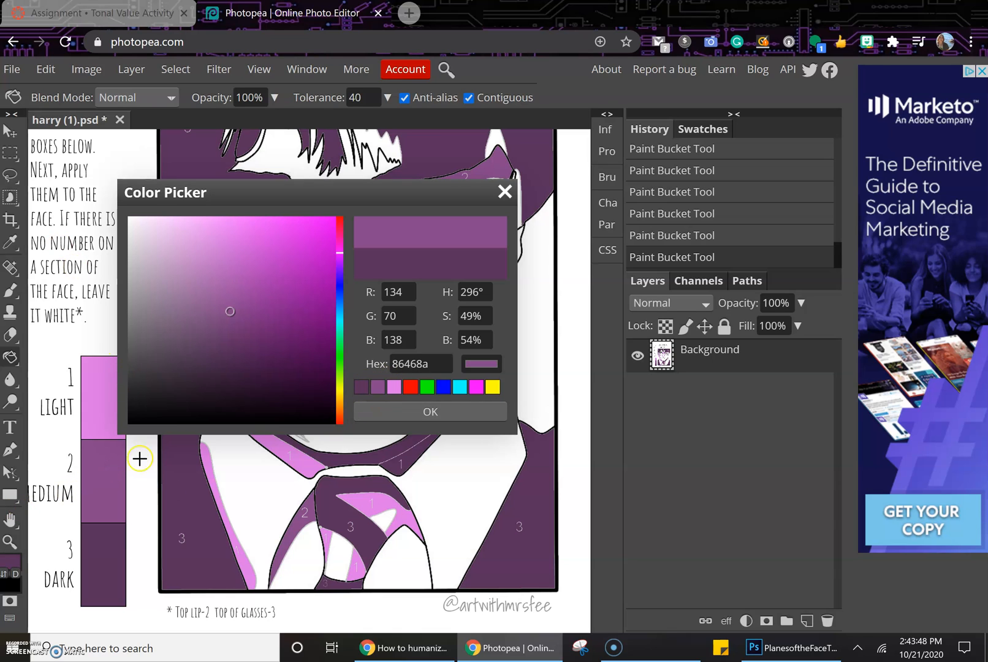
{"action": "left_click", "coordinate": [434, 411]}
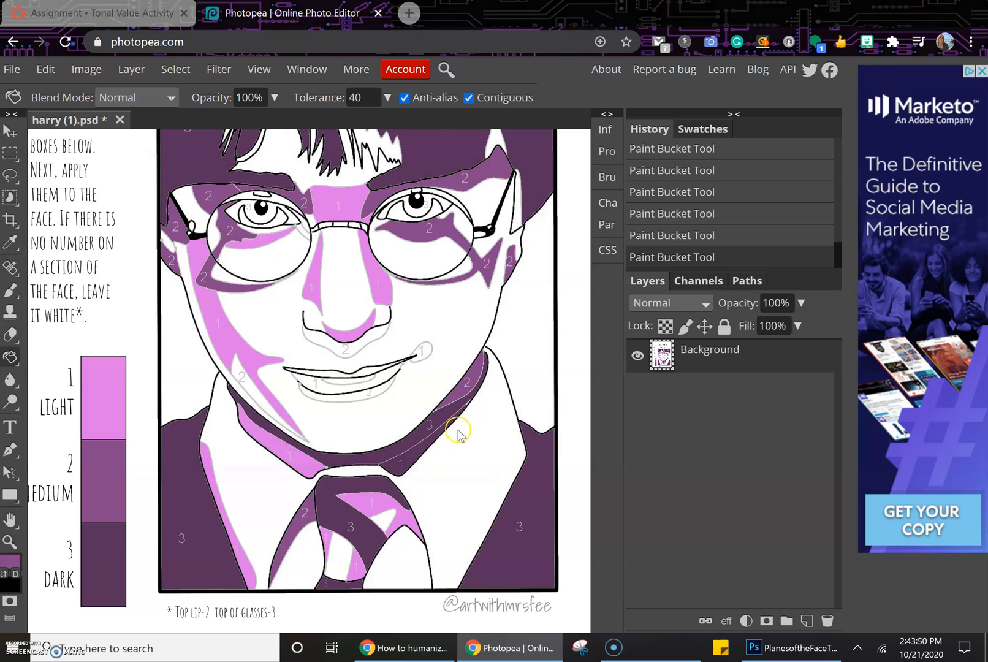
{"action": "left_click", "coordinate": [379, 393]}
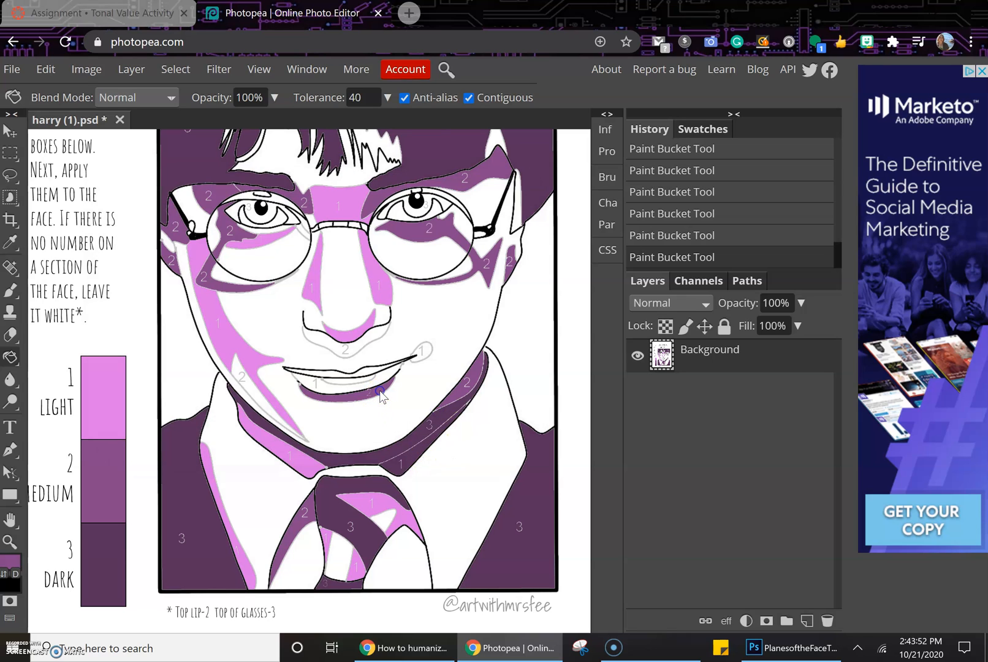
{"action": "left_click", "coordinate": [333, 347]}
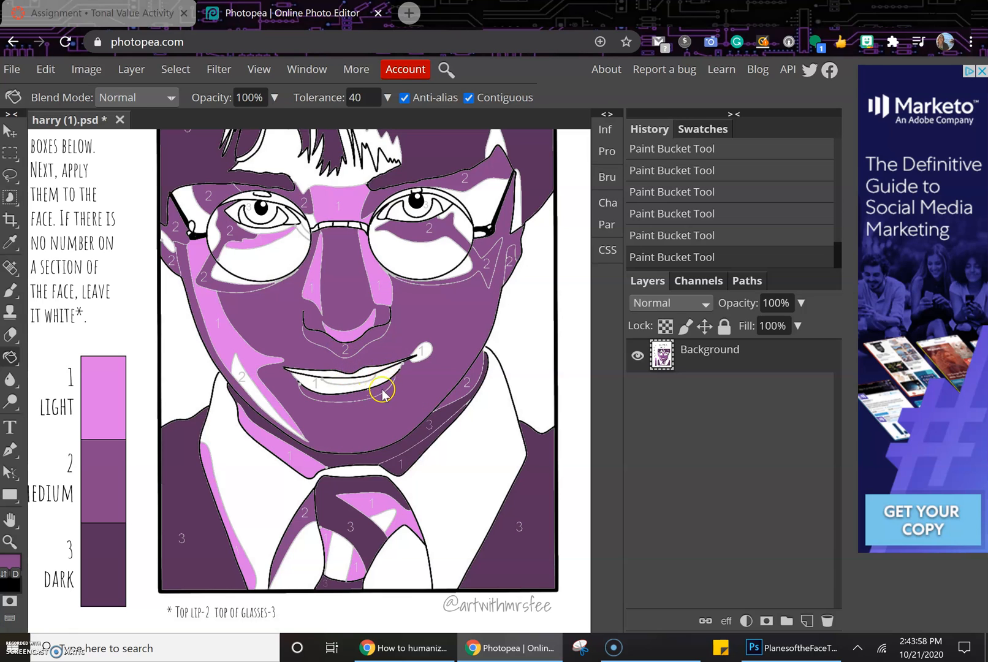
{"action": "key", "text": "ctrl+z"}
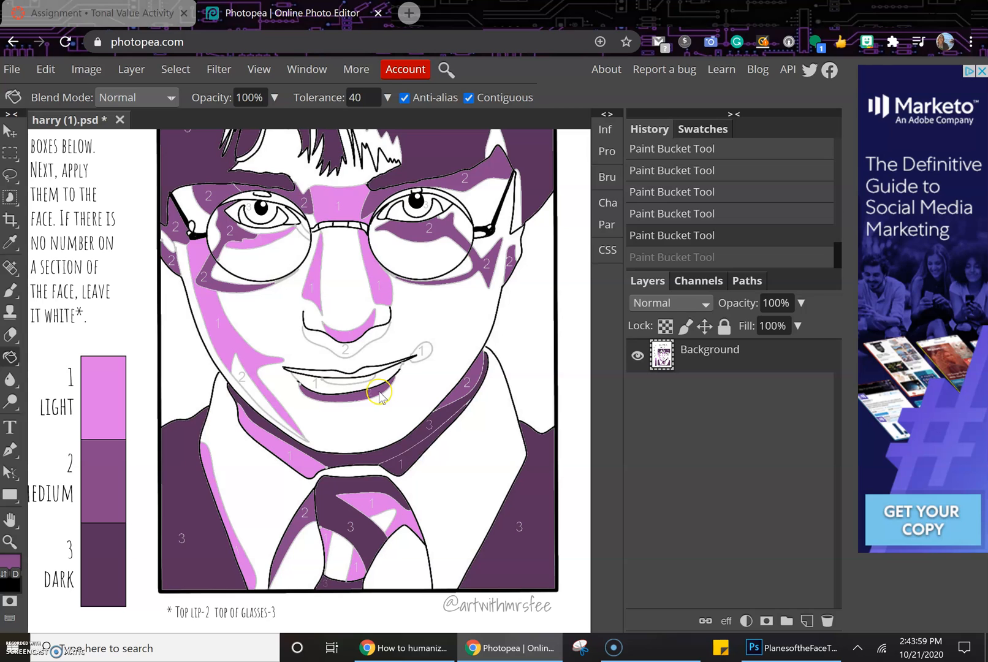
{"action": "left_click", "coordinate": [255, 395]}
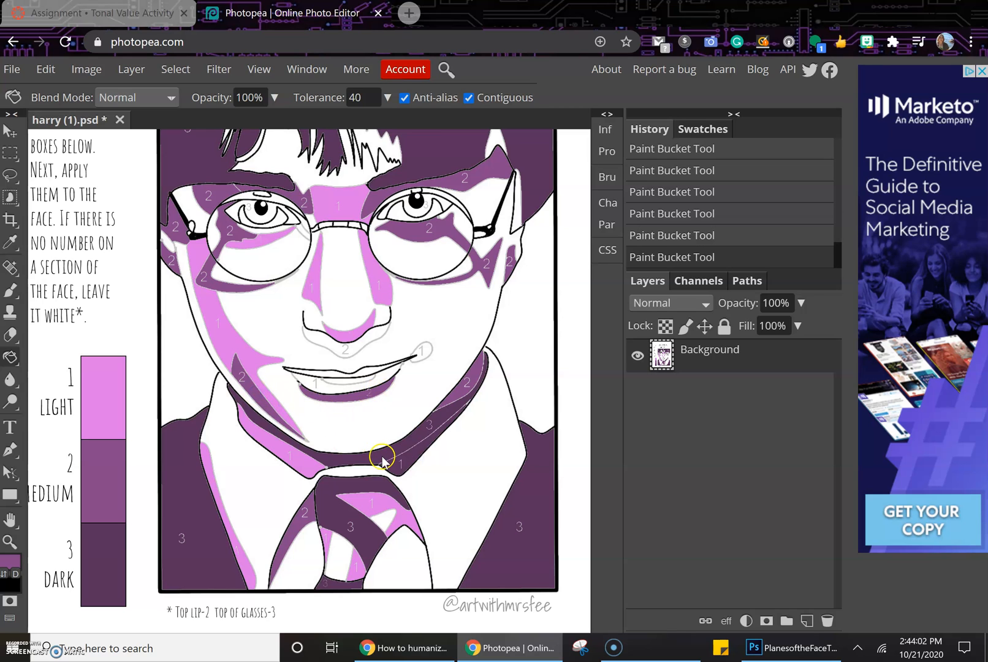
- Try to fill the number 2 plane beneath the nose with the medium purple
{"action": "scroll", "coordinate": [476, 474], "scroll_direction": "up", "scroll_amount": 3}
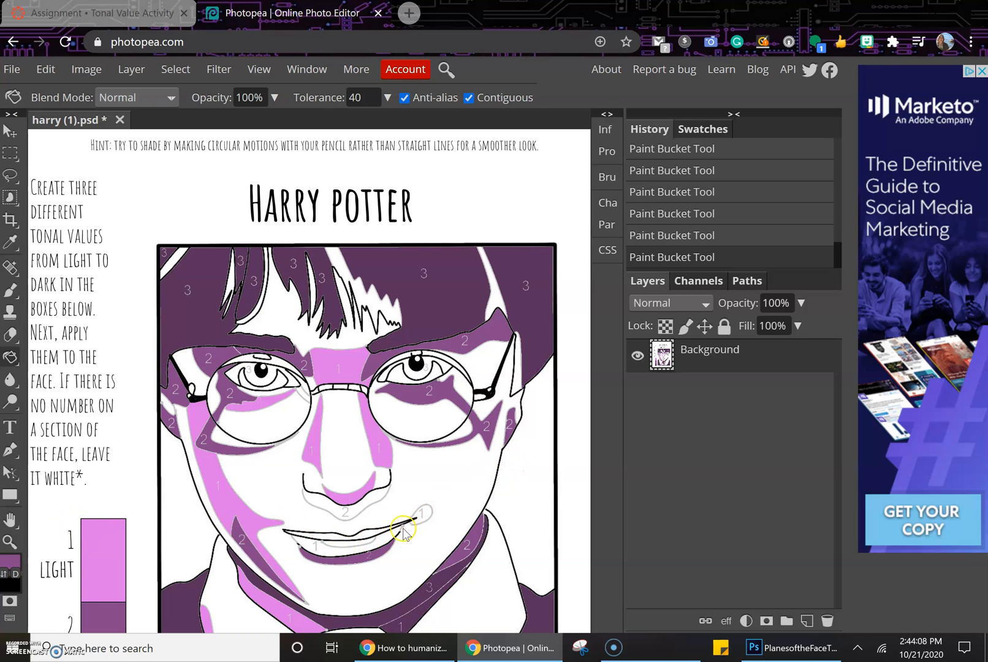
{"action": "left_click", "coordinate": [355, 506]}
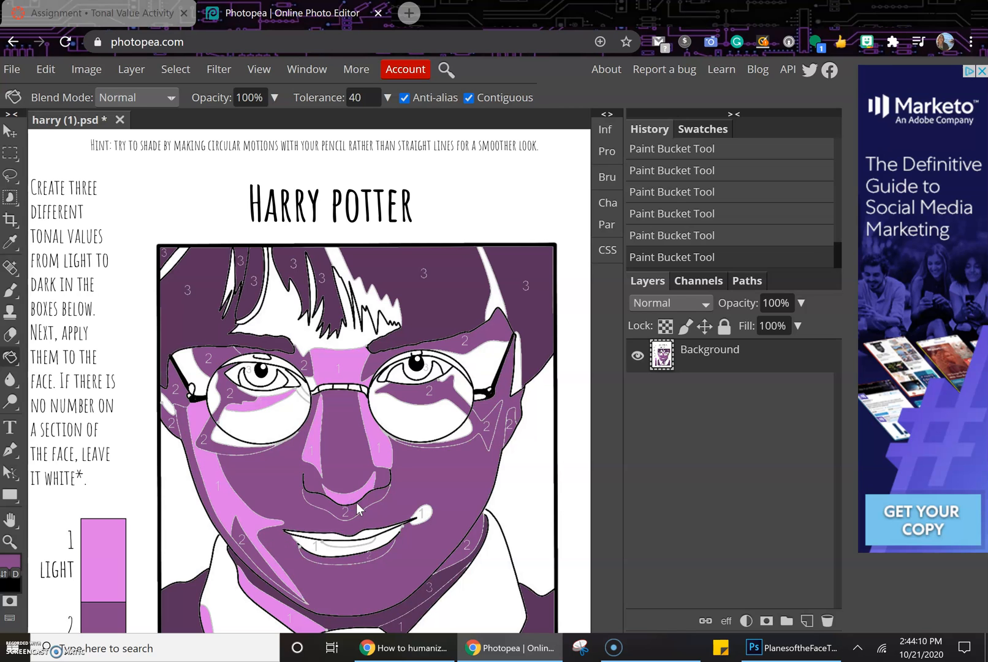
{"action": "key", "text": "ctrl+z"}
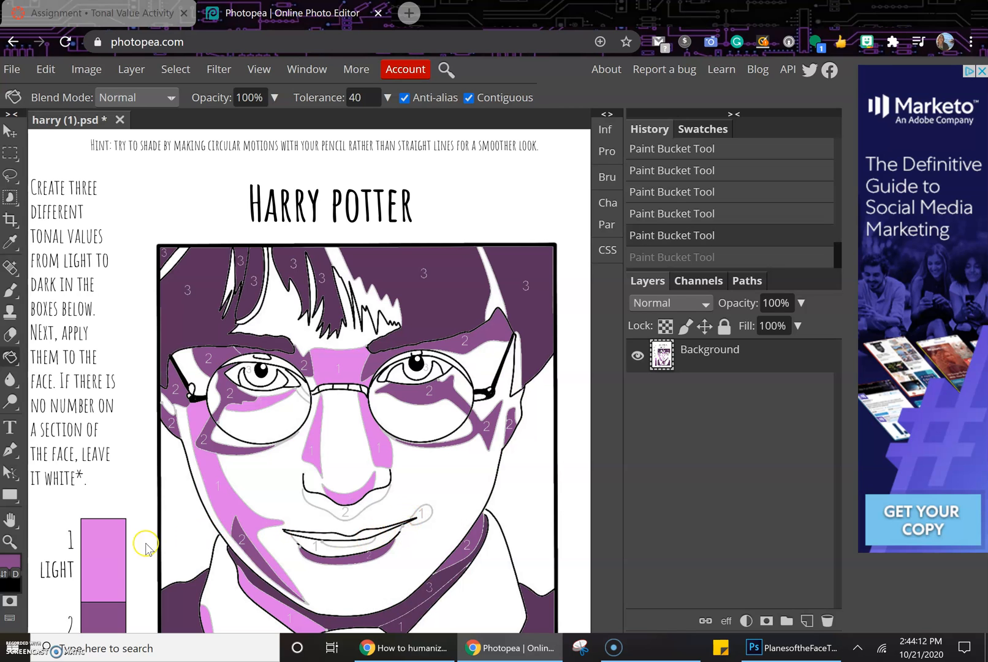
- Set the foreground color to the light purple of the "1 Light" box and fill the number 1 mouth corner and lower lip
{"action": "scroll", "coordinate": [71, 540], "scroll_direction": "down", "scroll_amount": 3}
{"action": "left_click", "coordinate": [9, 561]}
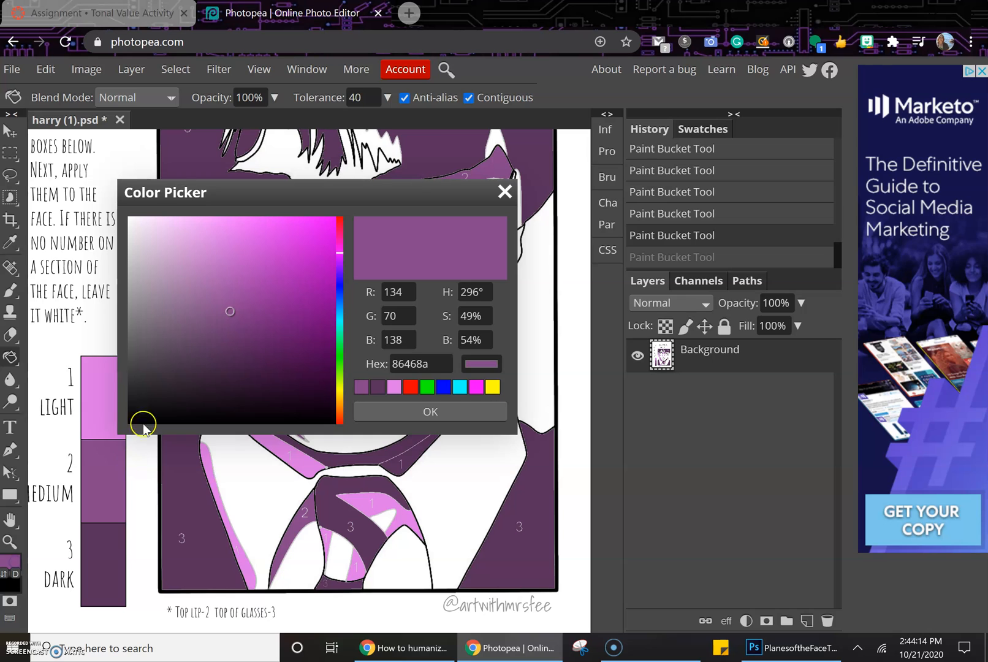
{"action": "left_click", "coordinate": [100, 421]}
{"action": "left_click", "coordinate": [459, 414]}
{"action": "left_click", "coordinate": [419, 381]}
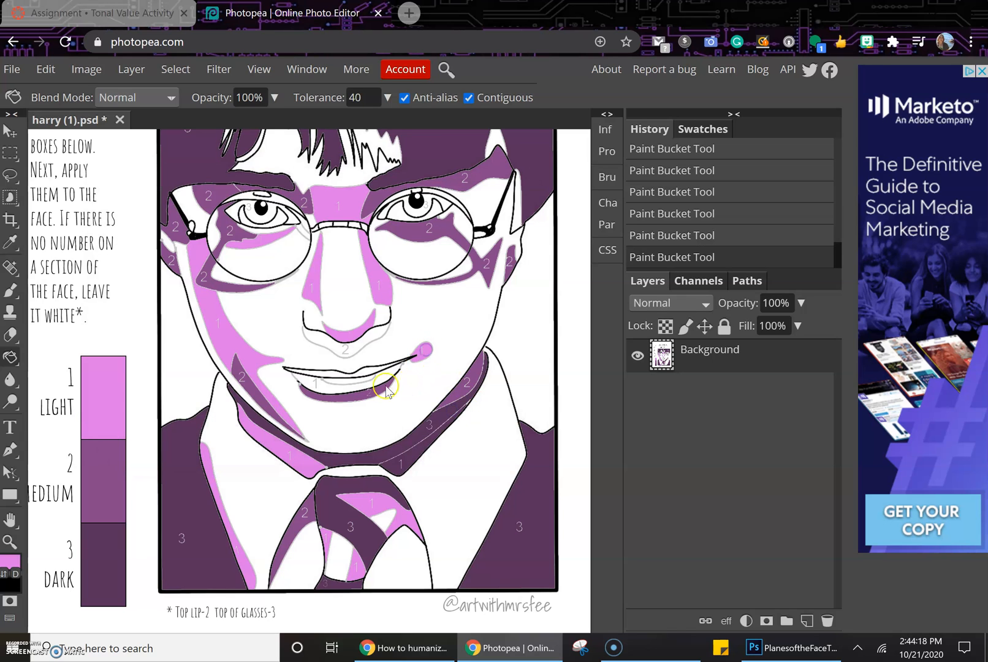
{"action": "left_click", "coordinate": [325, 389]}
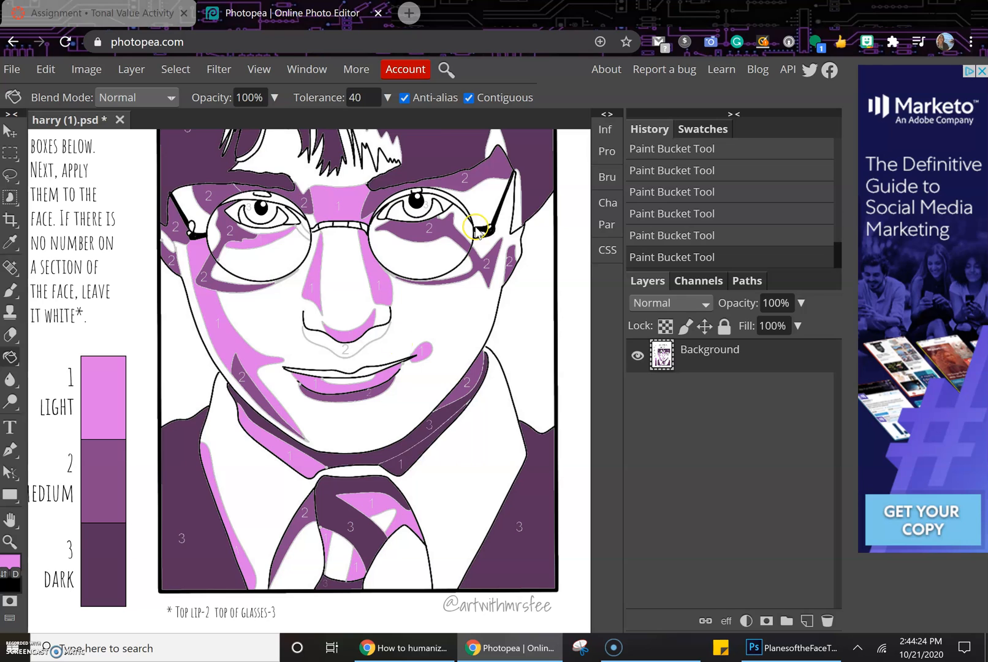
- Try to fill the eye on the right side of the portrait with the dark purple of the "3 Dark" box
{"action": "left_click", "coordinate": [11, 560]}
{"action": "left_click", "coordinate": [77, 557]}
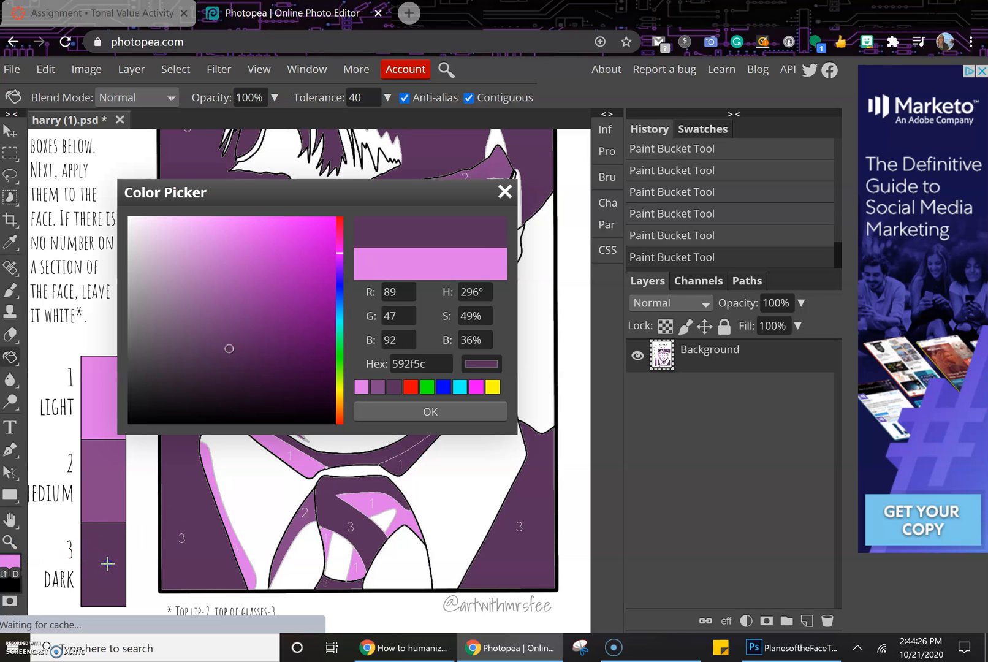
{"action": "left_click", "coordinate": [505, 191]}
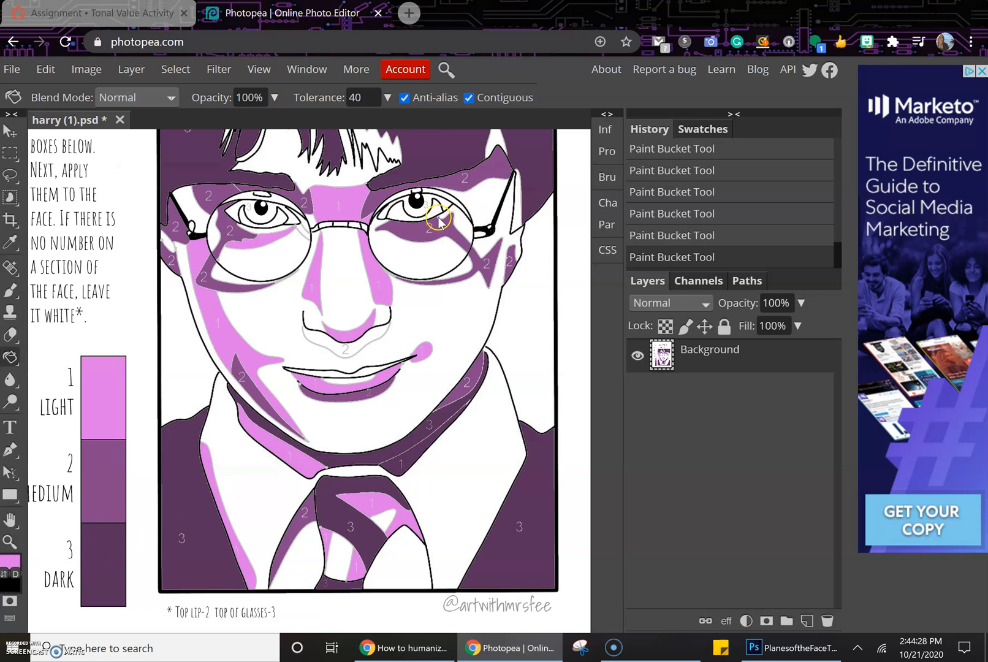
{"action": "left_click", "coordinate": [416, 211]}
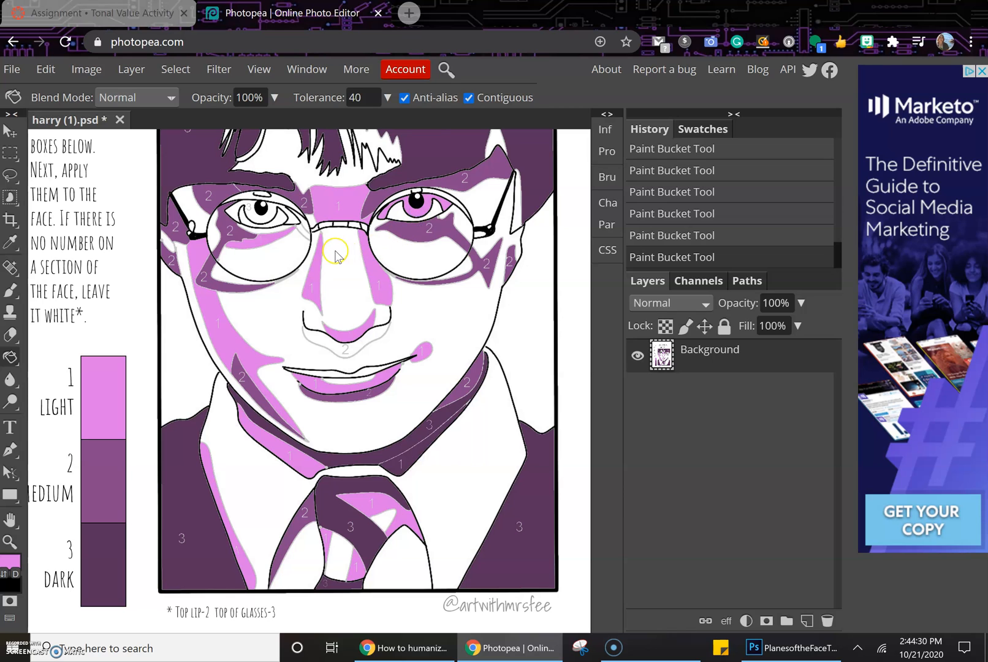
- Set the foreground color to dark purple 592f5c and fill both eyes behind the glasses with it
{"action": "left_click", "coordinate": [8, 561]}
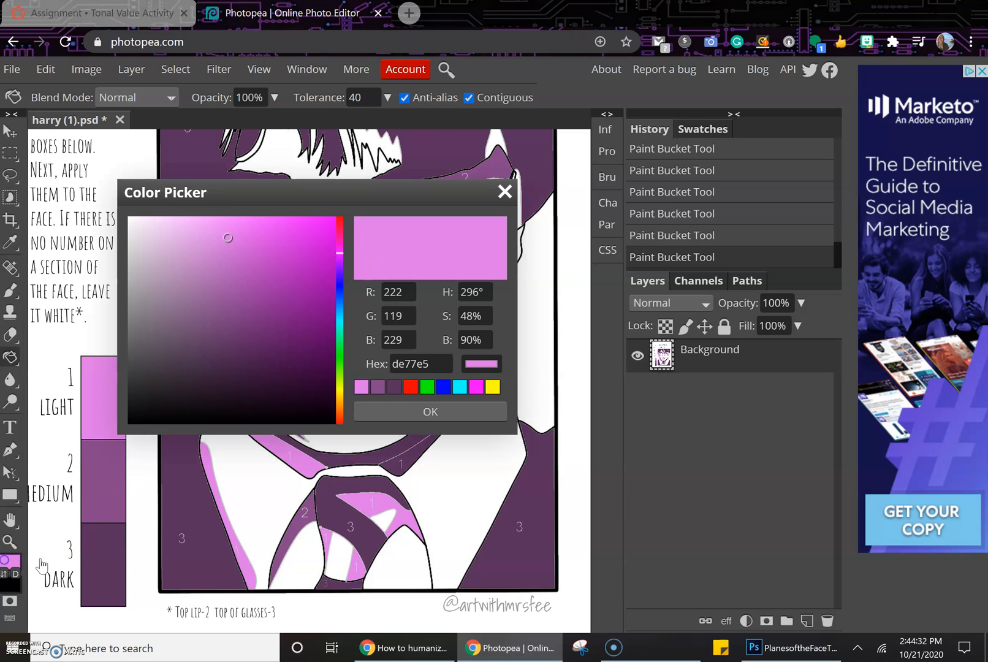
{"action": "left_click", "coordinate": [392, 387]}
{"action": "left_click", "coordinate": [399, 411]}
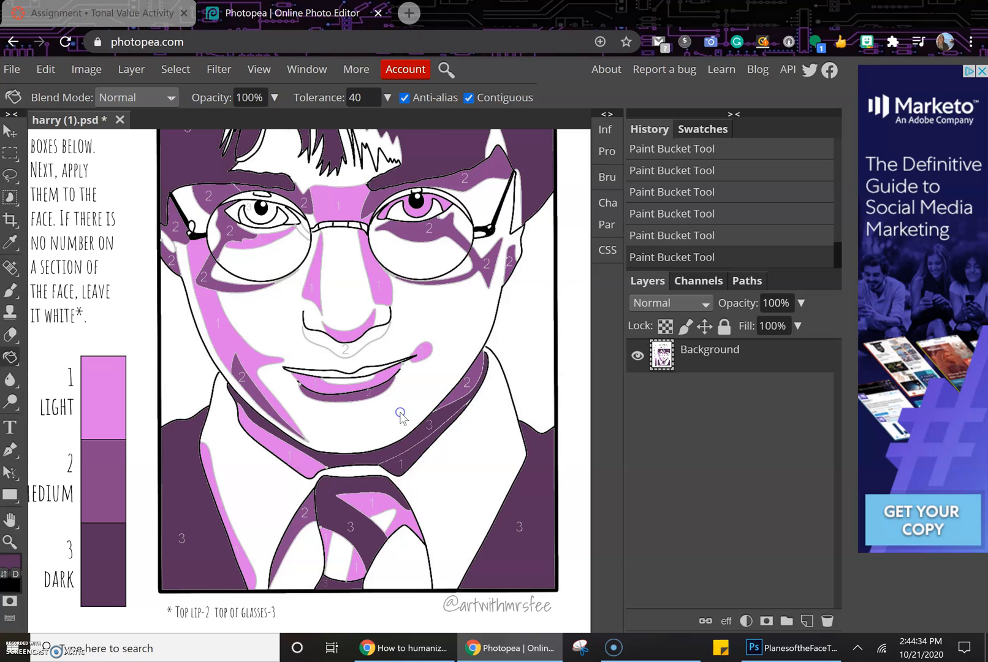
{"action": "left_click", "coordinate": [430, 207]}
{"action": "left_click", "coordinate": [321, 232]}
{"action": "left_click", "coordinate": [262, 216]}
{"action": "left_click", "coordinate": [271, 224]}
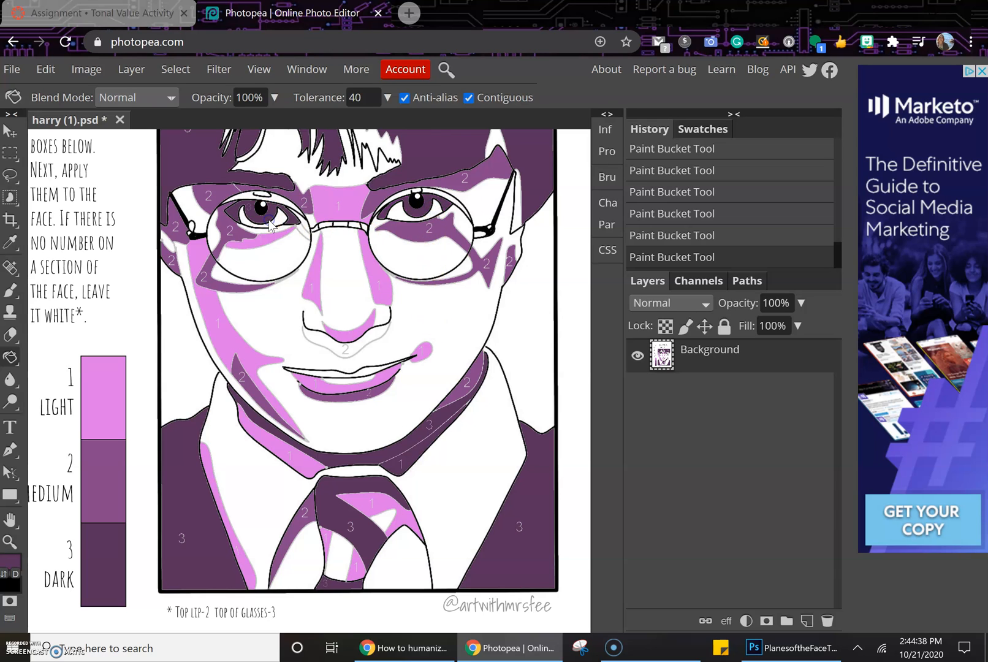
{"action": "scroll", "coordinate": [481, 426], "scroll_direction": "down", "scroll_amount": 5}
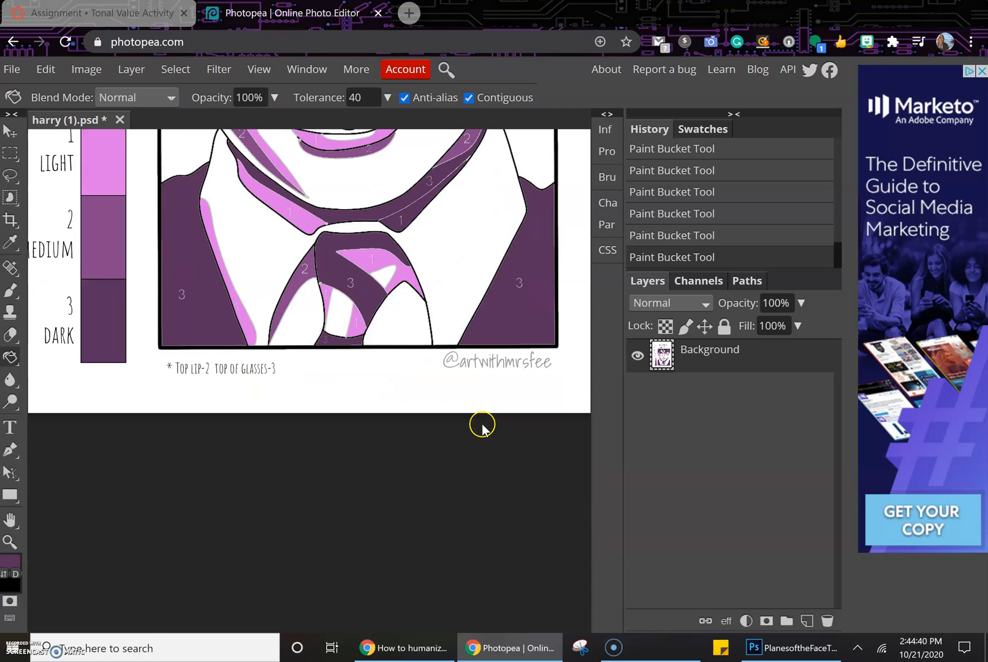
{"action": "scroll", "coordinate": [482, 426], "scroll_direction": "up", "scroll_amount": 8}
{"action": "left_click", "coordinate": [495, 314]}
{"action": "scroll", "coordinate": [517, 305], "scroll_direction": "down", "scroll_amount": 3}
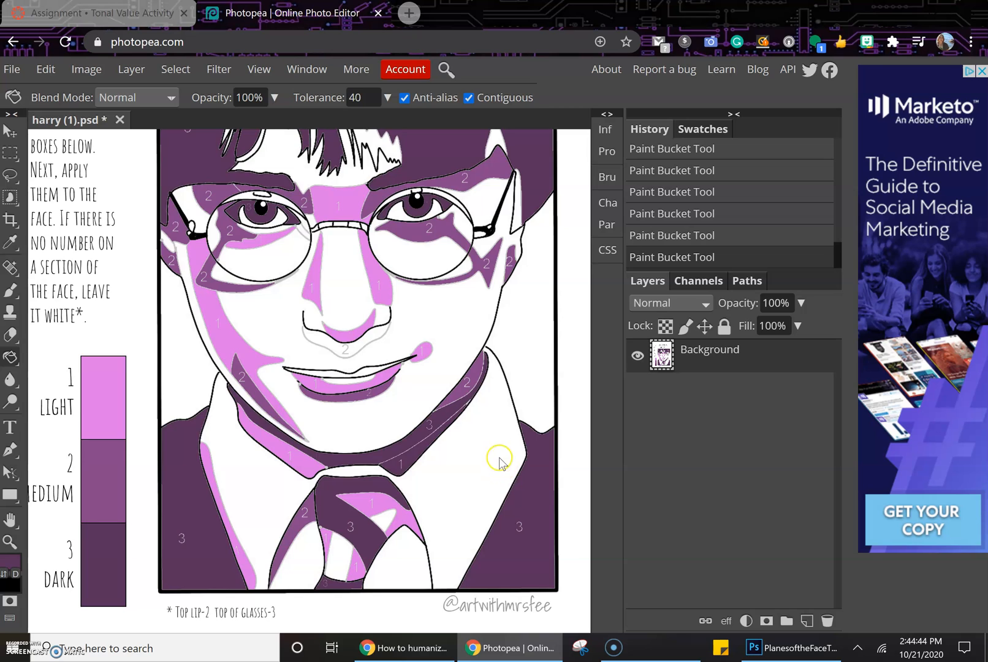
{"action": "scroll", "coordinate": [498, 424], "scroll_direction": "up", "scroll_amount": 3}
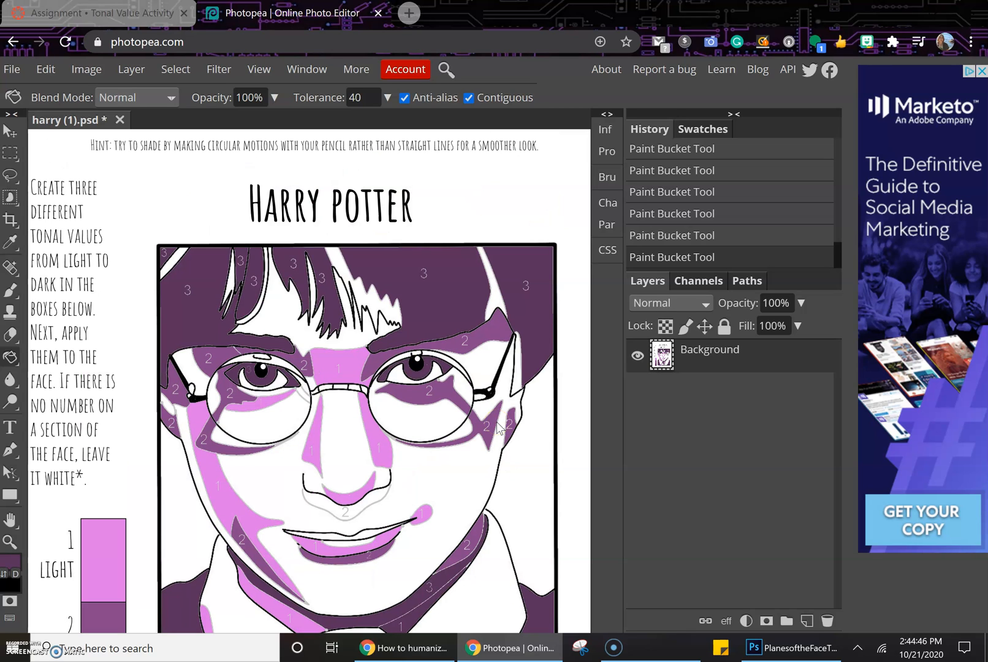
{"action": "scroll", "coordinate": [500, 428], "scroll_direction": "down", "scroll_amount": 2}
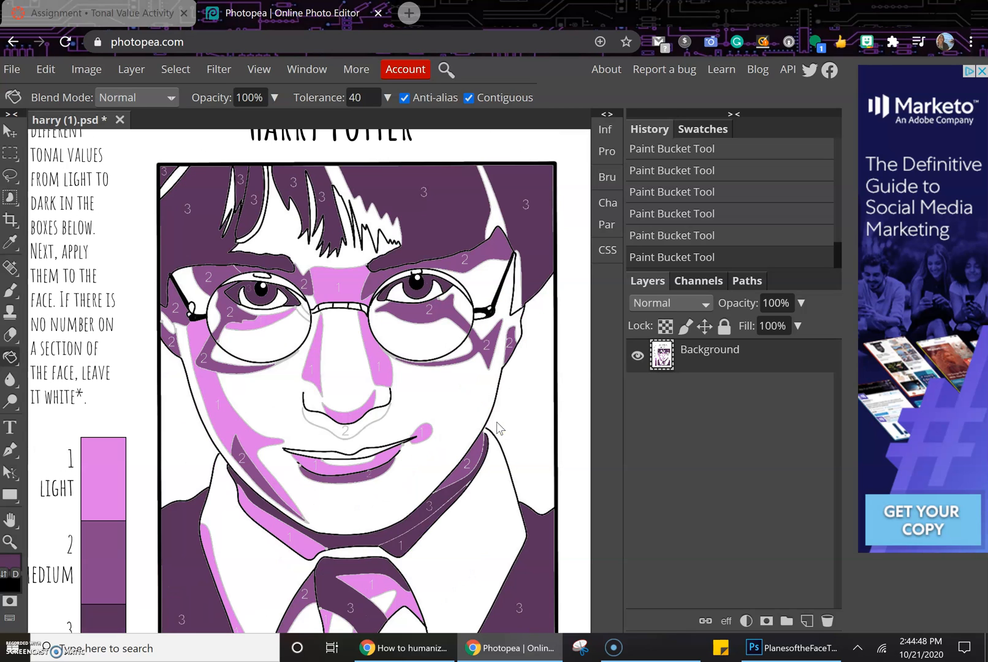
- Export the colored worksheet as a 1700 by 2200 px JPG at 70% quality and save it
{"action": "left_click", "coordinate": [13, 69]}
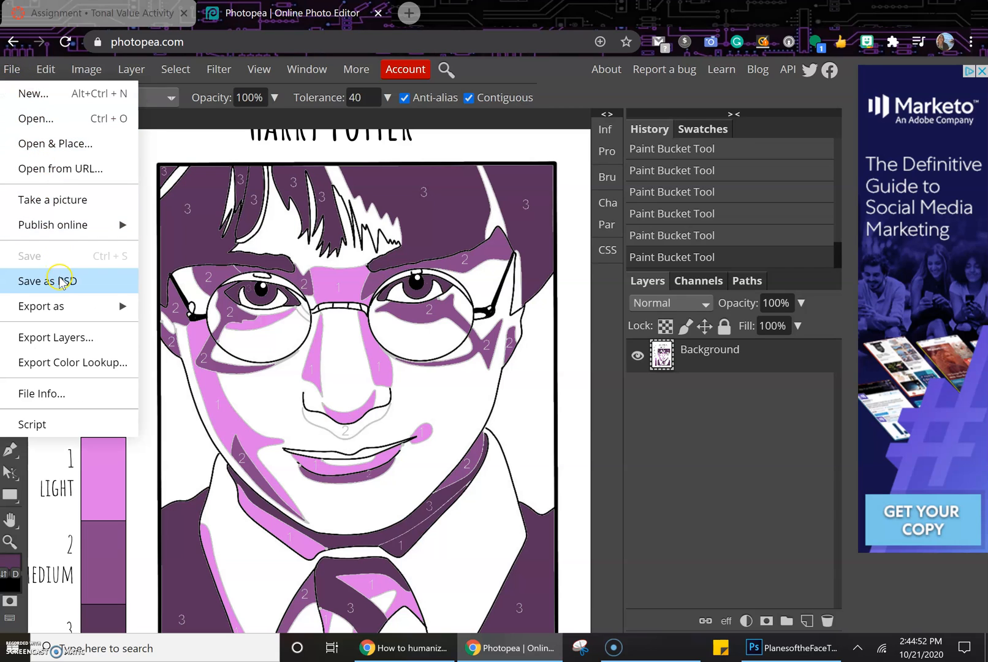
{"action": "mouse_move", "coordinate": [82, 318]}
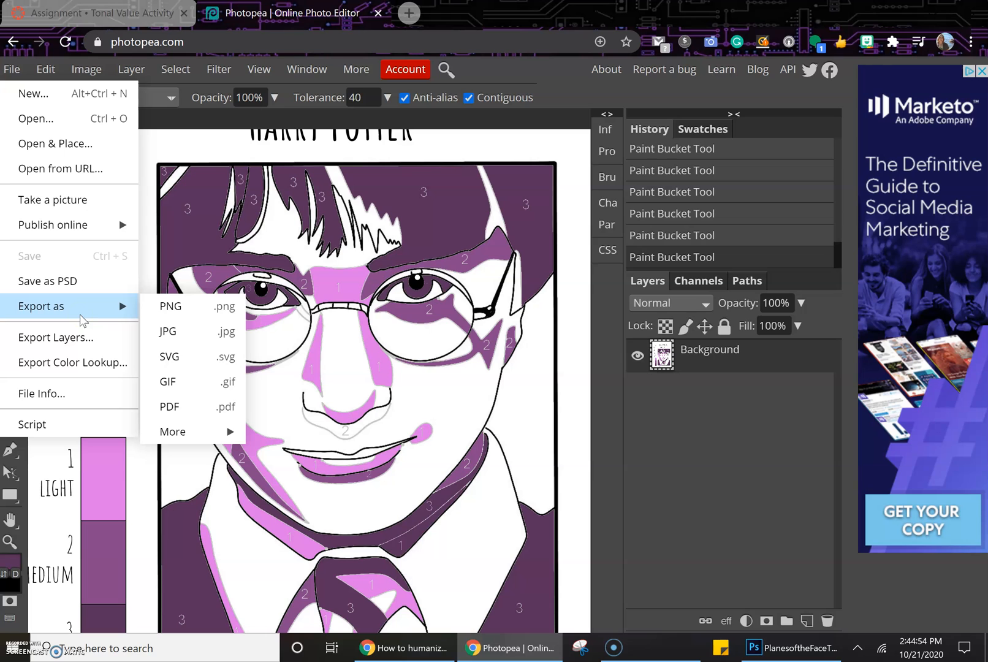
{"action": "left_click", "coordinate": [180, 331]}
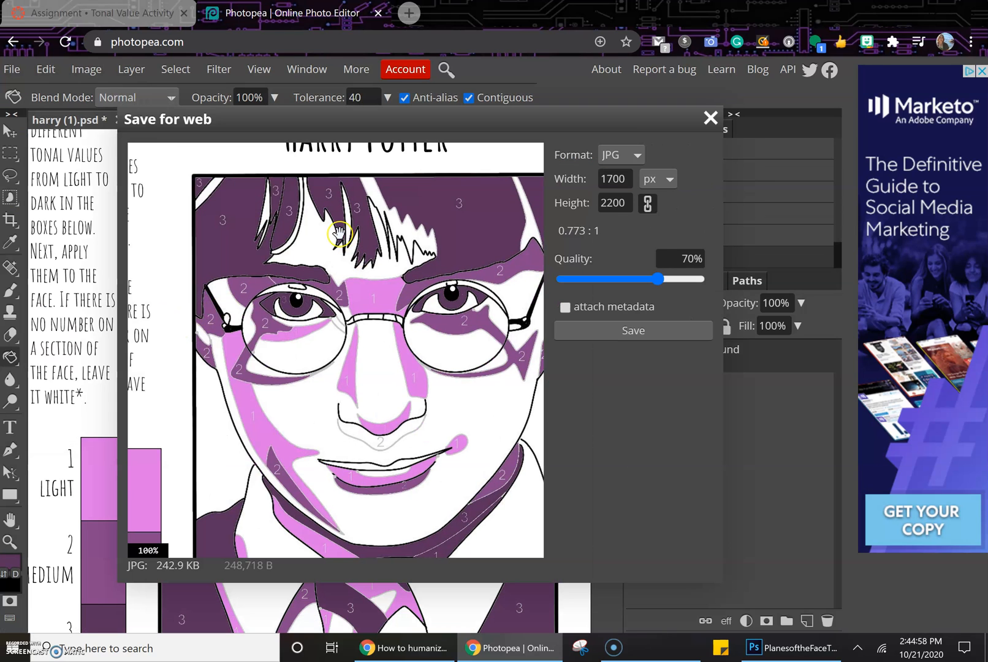
{"action": "mouse_move", "coordinate": [649, 280]}
{"action": "left_mouse_down"}
{"action": "mouse_move", "coordinate": [697, 279]}
{"action": "mouse_move", "coordinate": [615, 279]}
{"action": "mouse_move", "coordinate": [672, 279]}
{"action": "mouse_move", "coordinate": [658, 279]}
{"action": "left_mouse_up"}
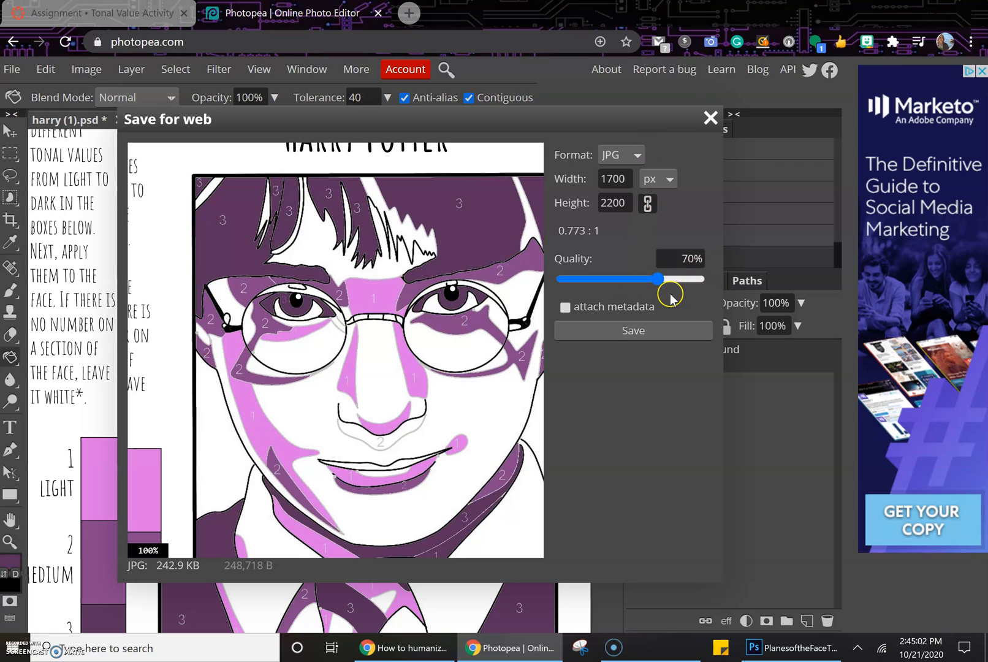
{"action": "left_click", "coordinate": [641, 334]}
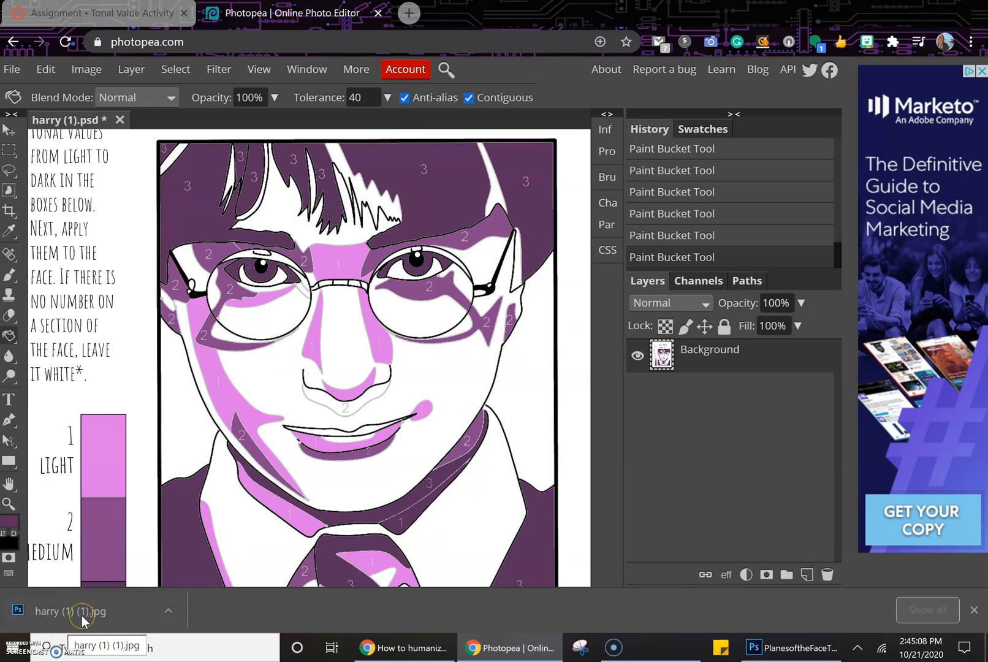
{"action": "left_click", "coordinate": [111, 15]}
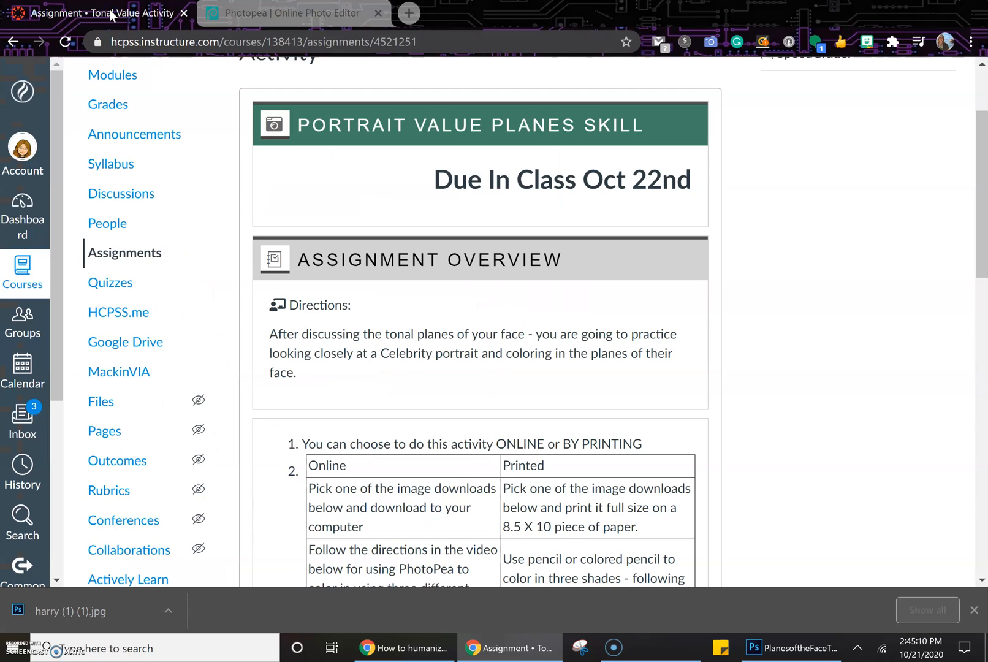
{"action": "left_click", "coordinate": [286, 10]}
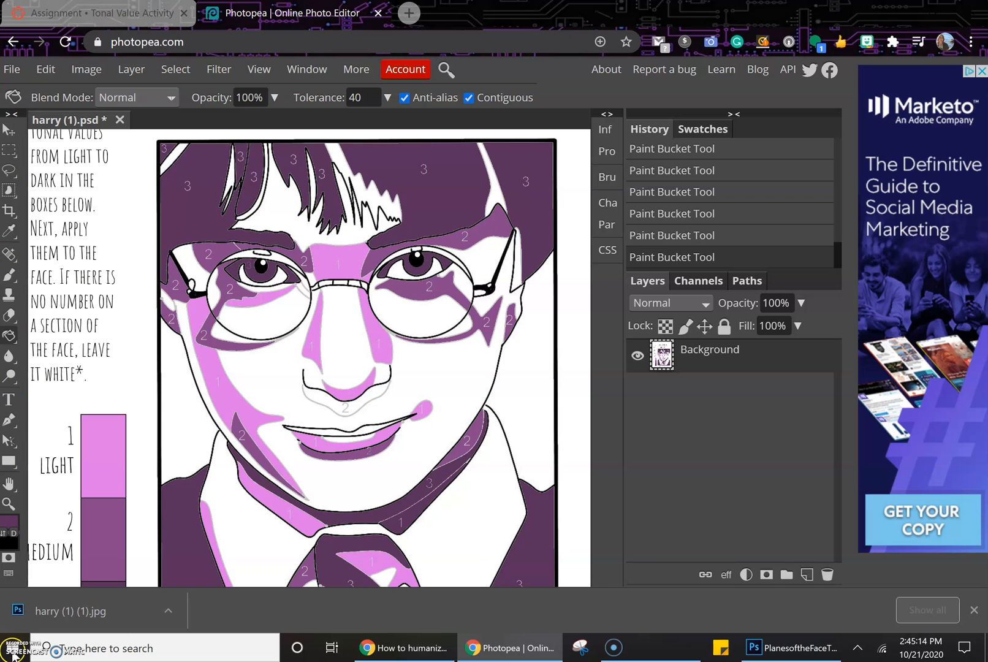